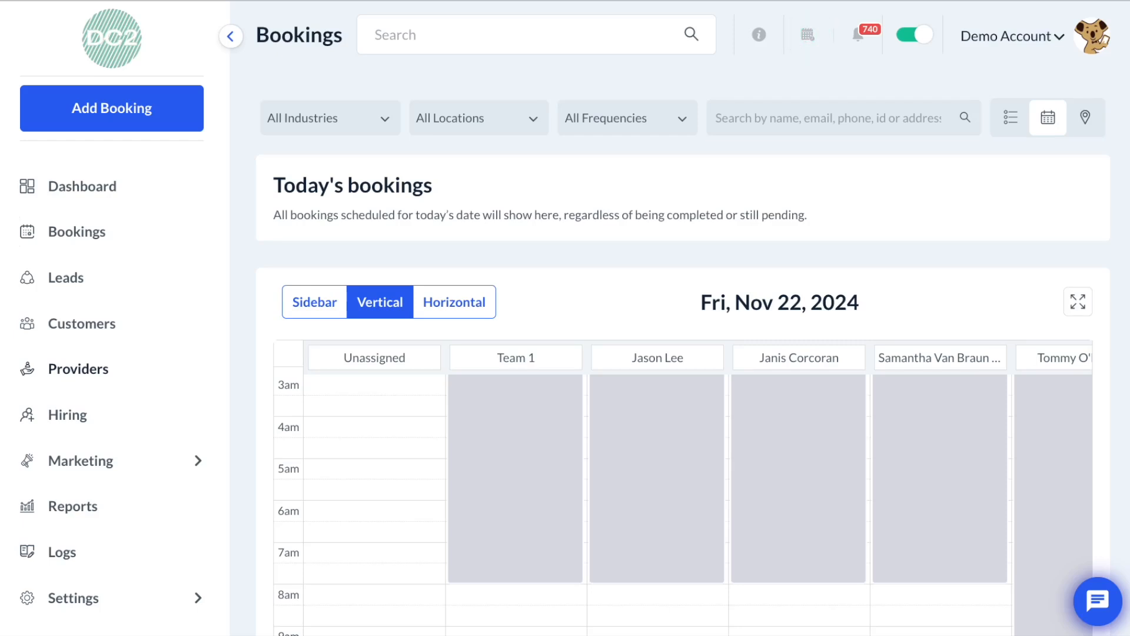
Step: Open the provider section of the general settings, expand its Bookings group and close the How it works help
click(171, 609)
scroll(165, 607, down, 2)
mouse_move(159, 550)
click(342, 383)
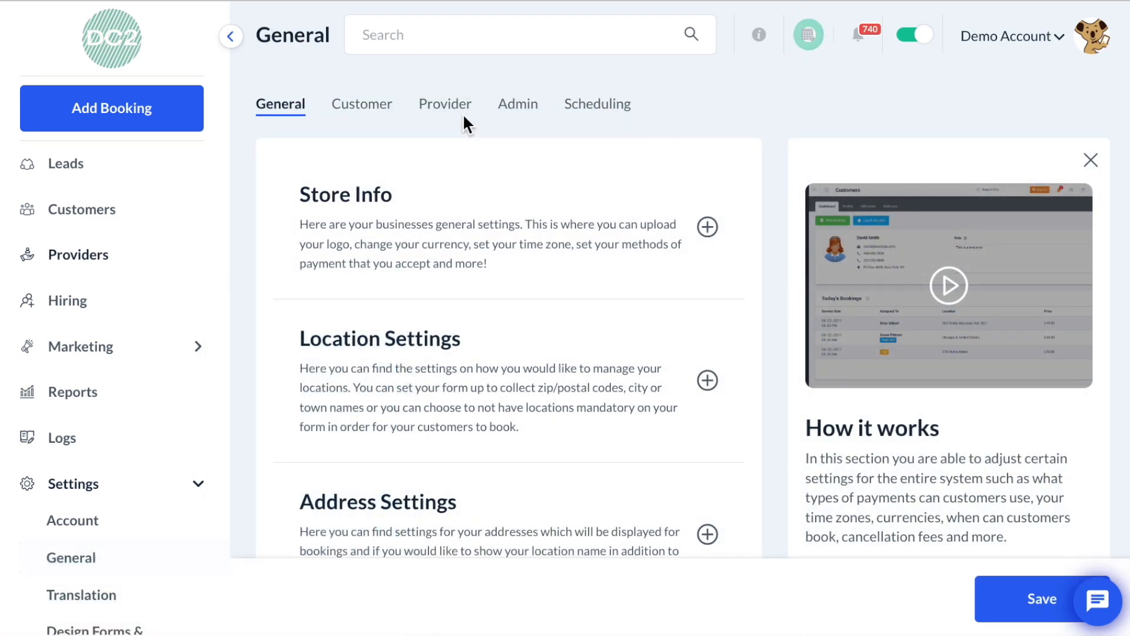
click(464, 120)
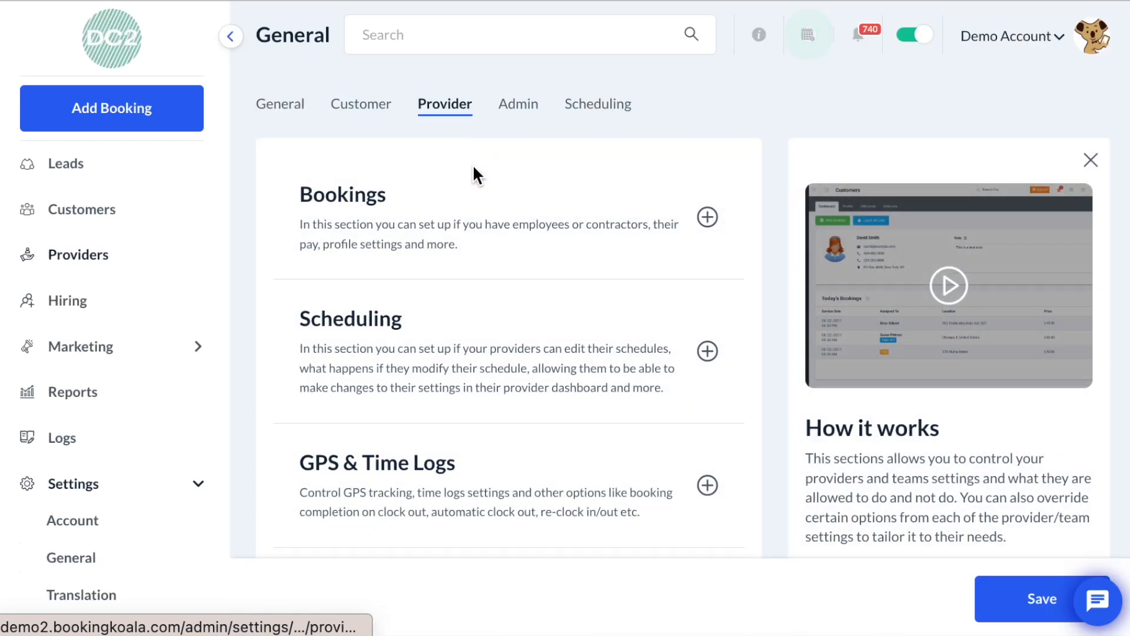
click(495, 228)
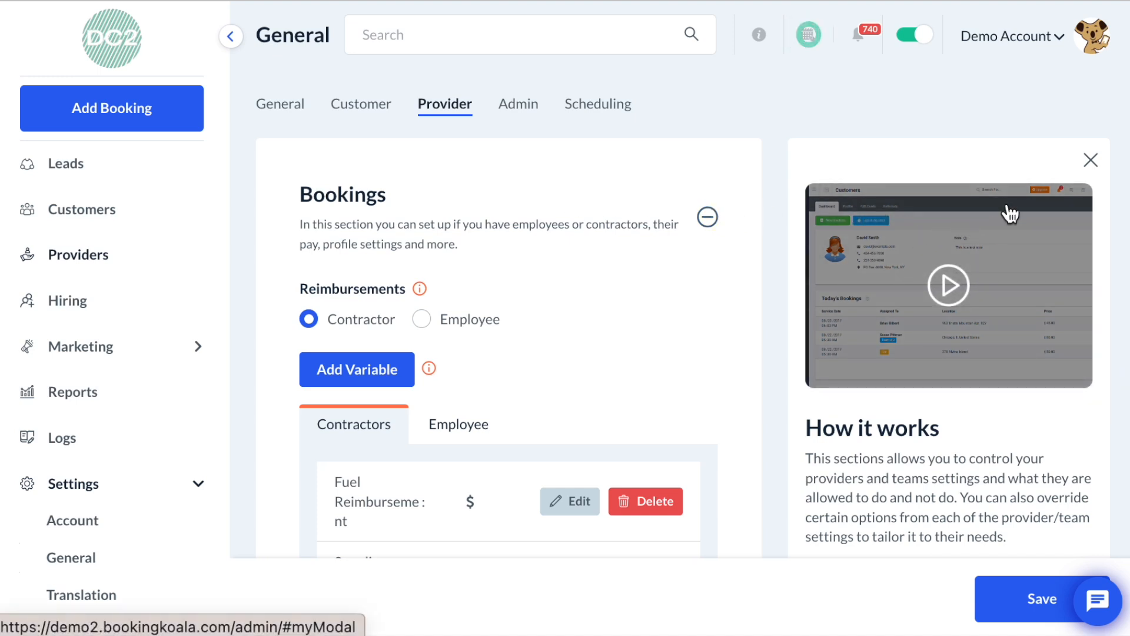
click(1091, 161)
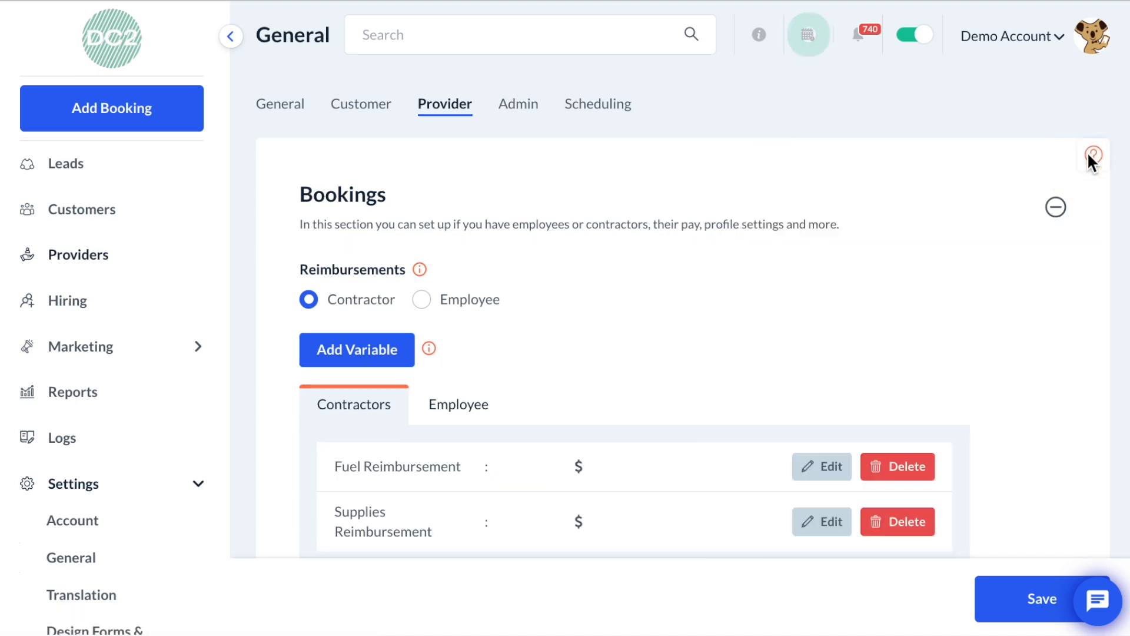
Step: Review the pay types available for the default pay of all providers, leaving the selection as it is
scroll(951, 305, down, 3)
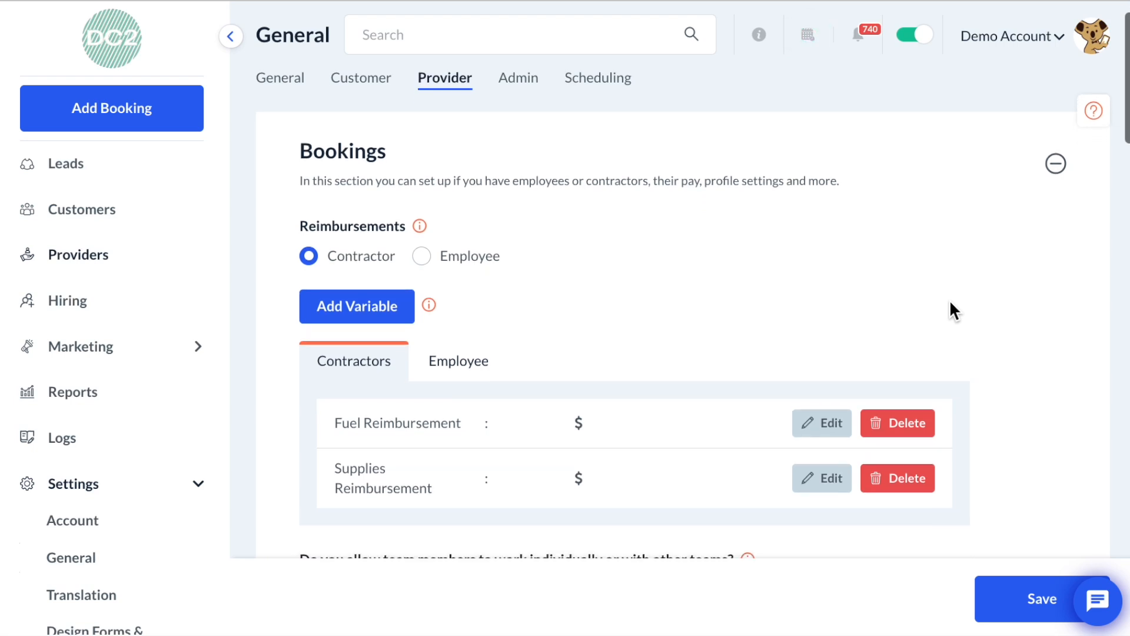
scroll(951, 304, down, 5)
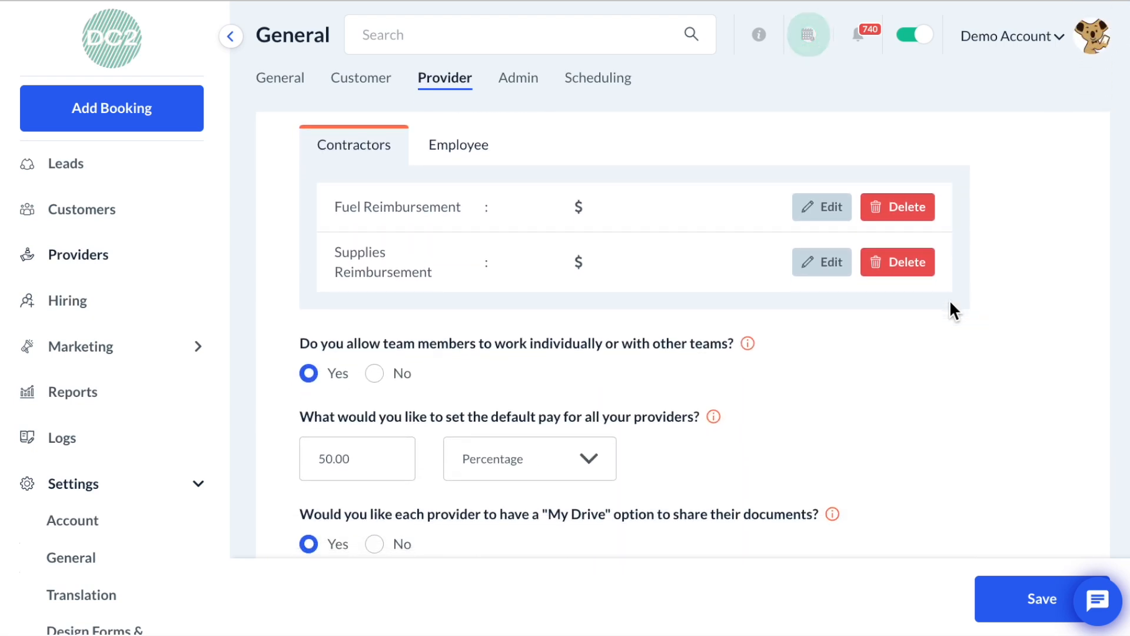
click(555, 454)
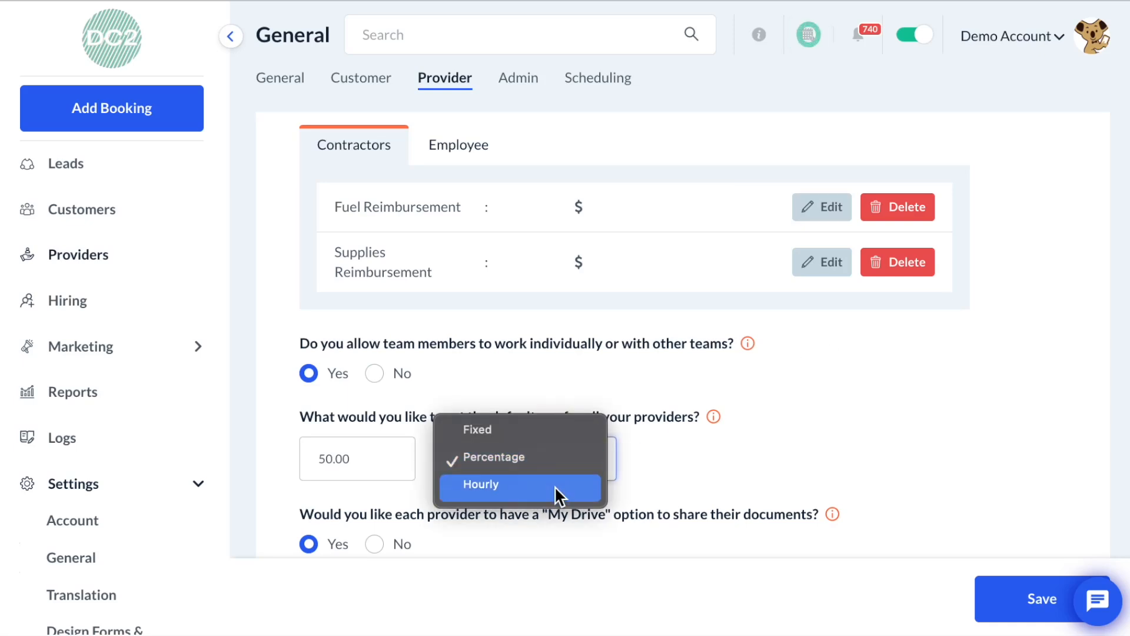
click(696, 455)
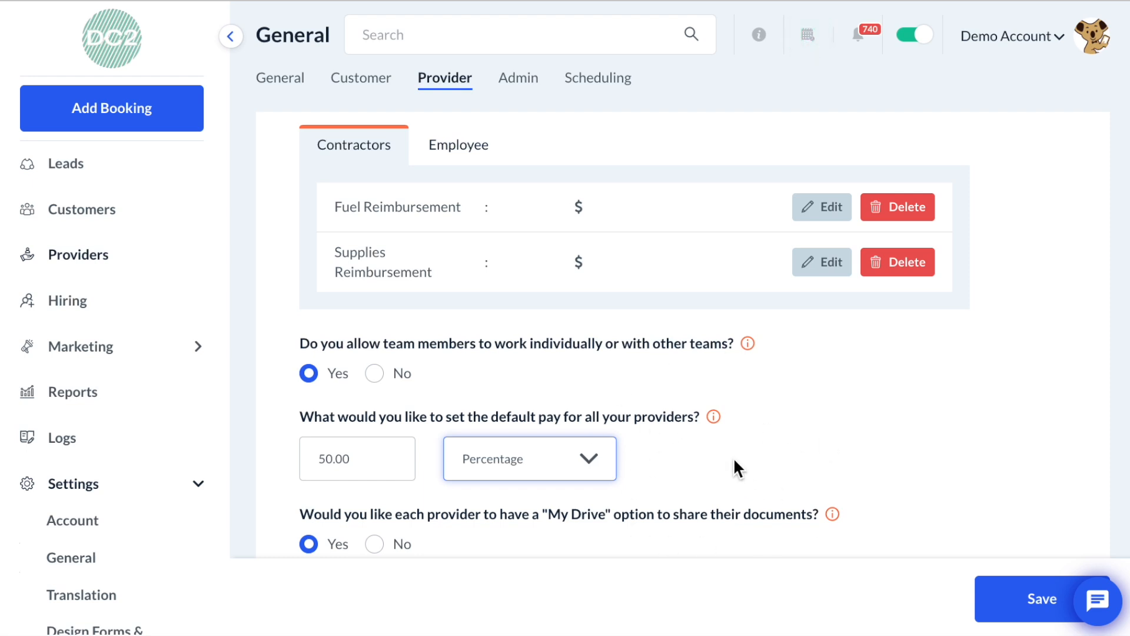
Step: Add an employee reimbursement variable named Gas for the service area with a price of 0, and save it
scroll(734, 458, up, 3)
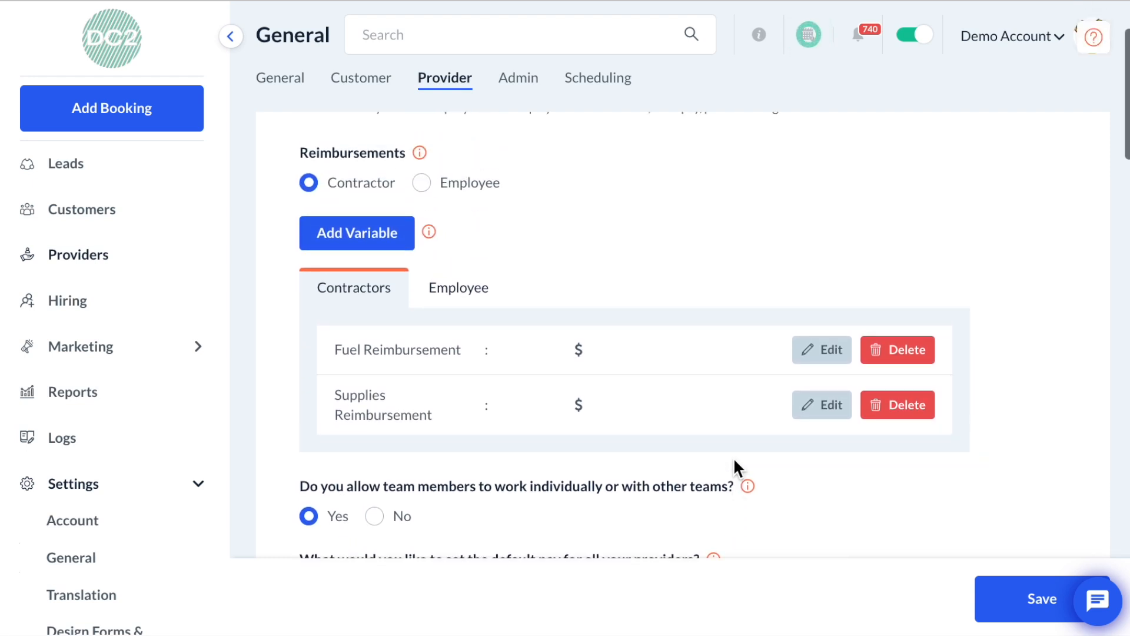
scroll(734, 458, up, 1)
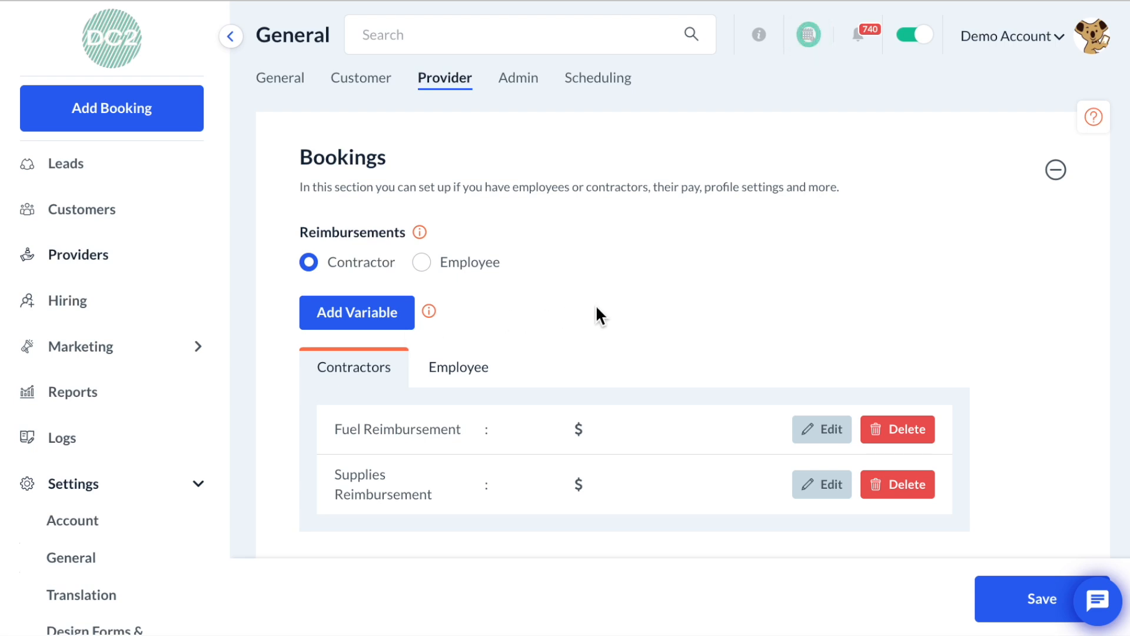
click(387, 314)
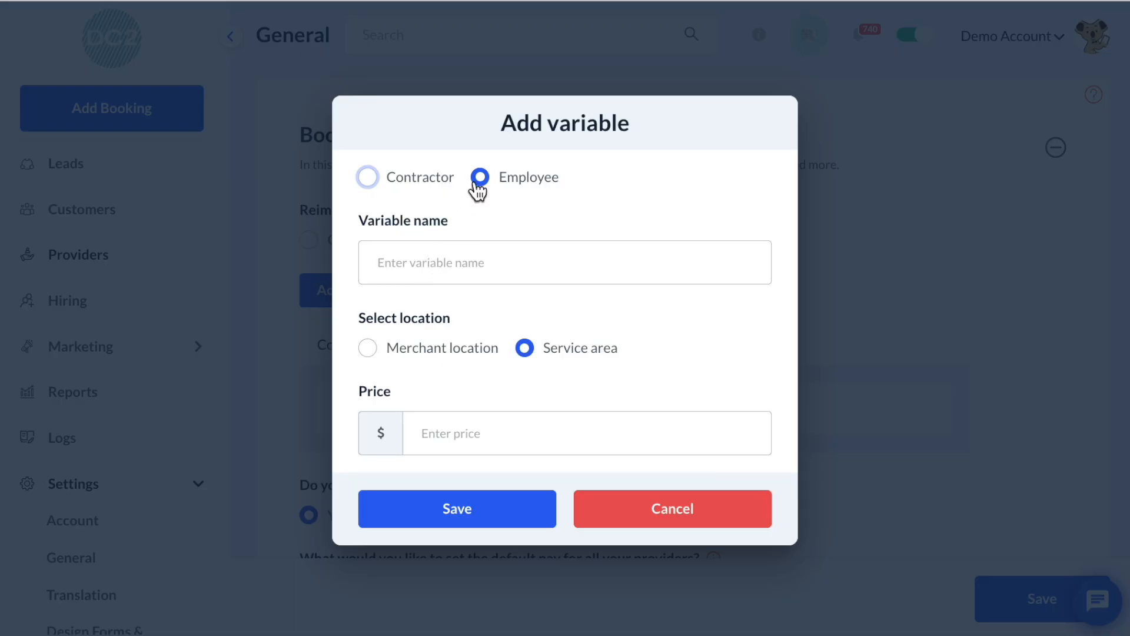
click(438, 263)
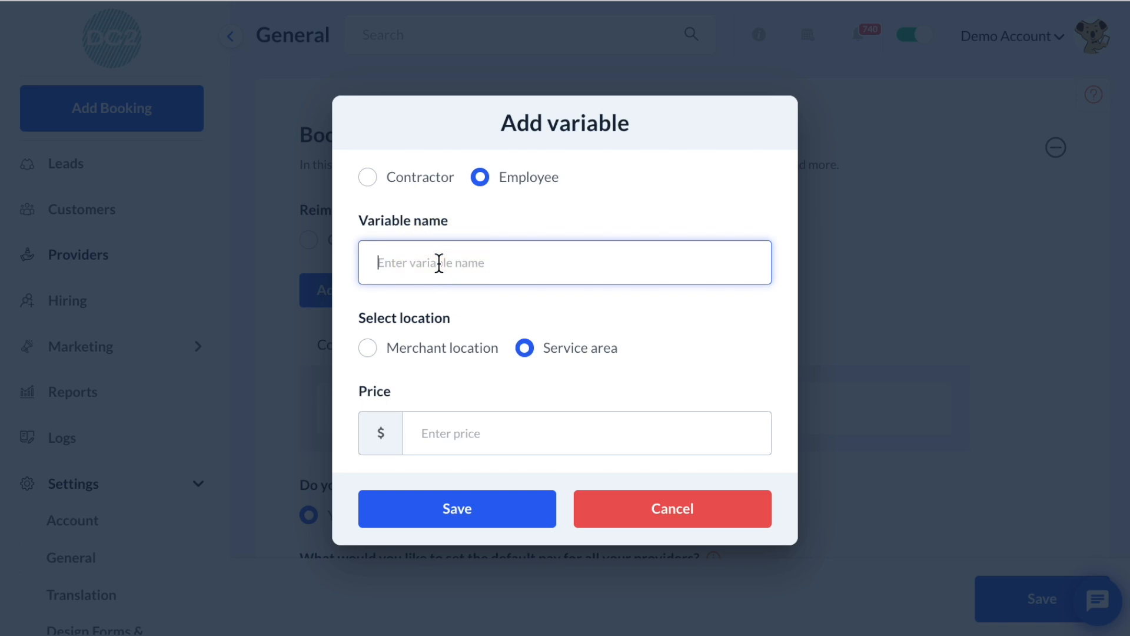
text(Gas)
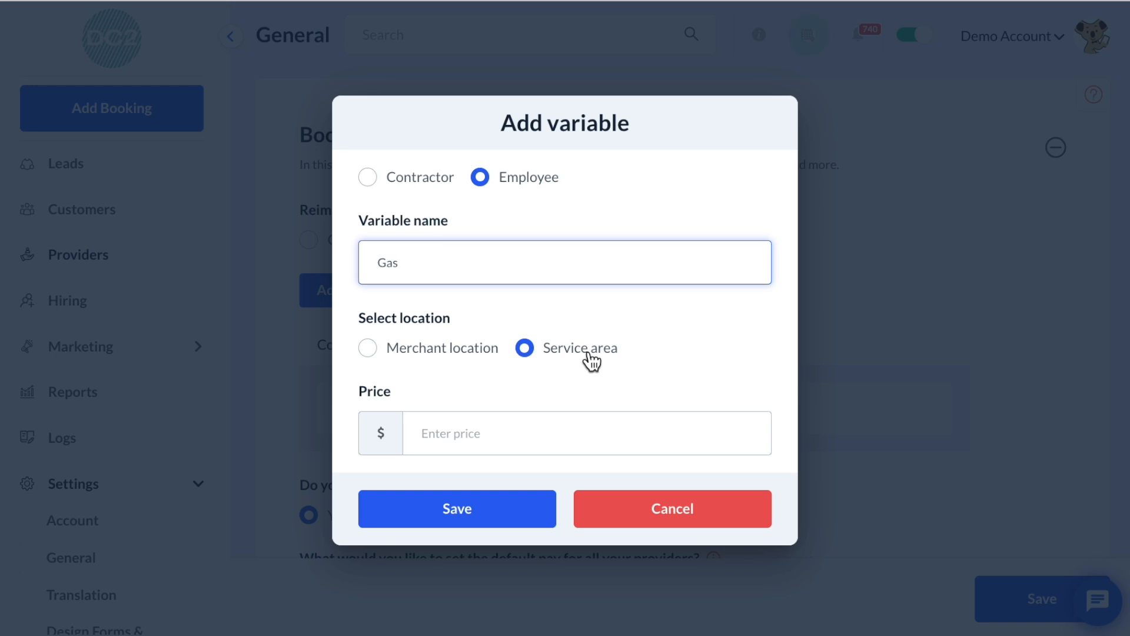
click(514, 443)
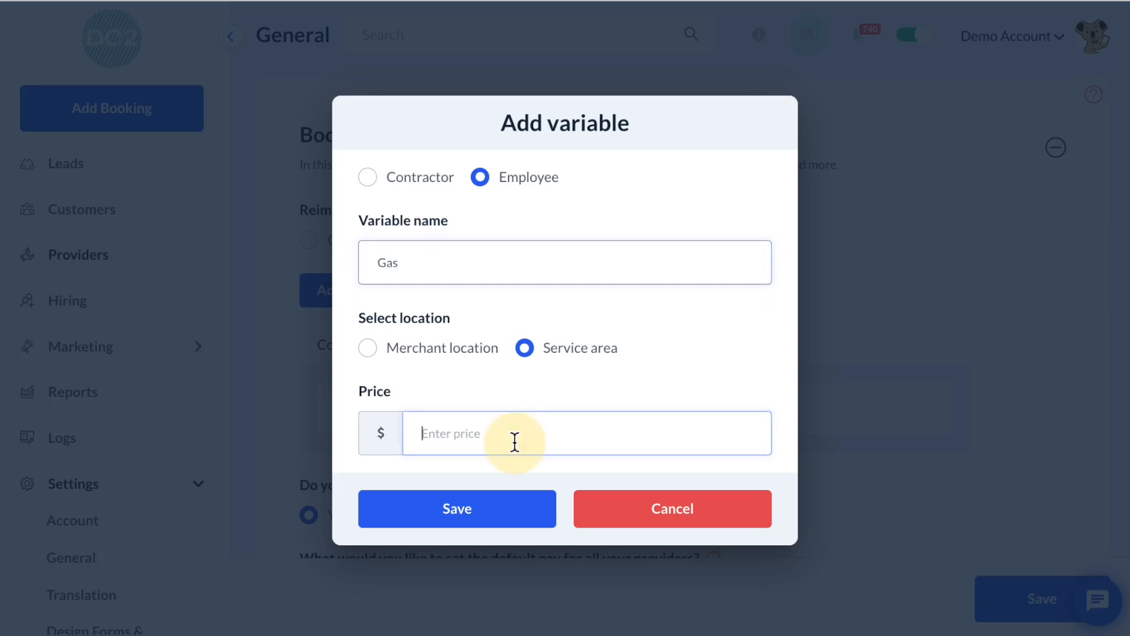
text(0)
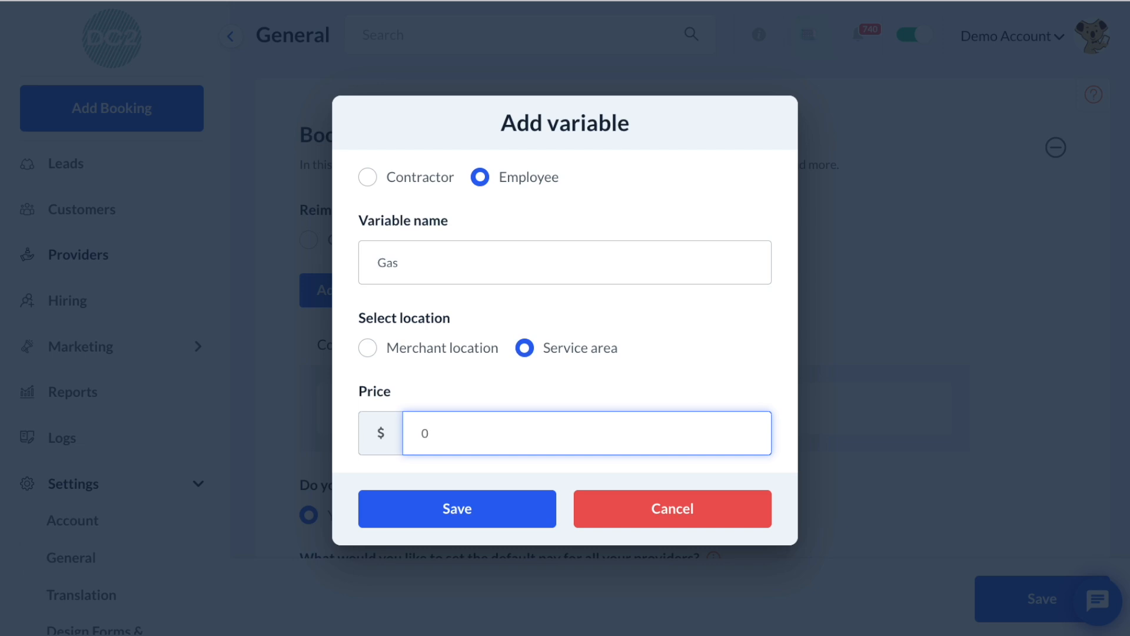
click(516, 498)
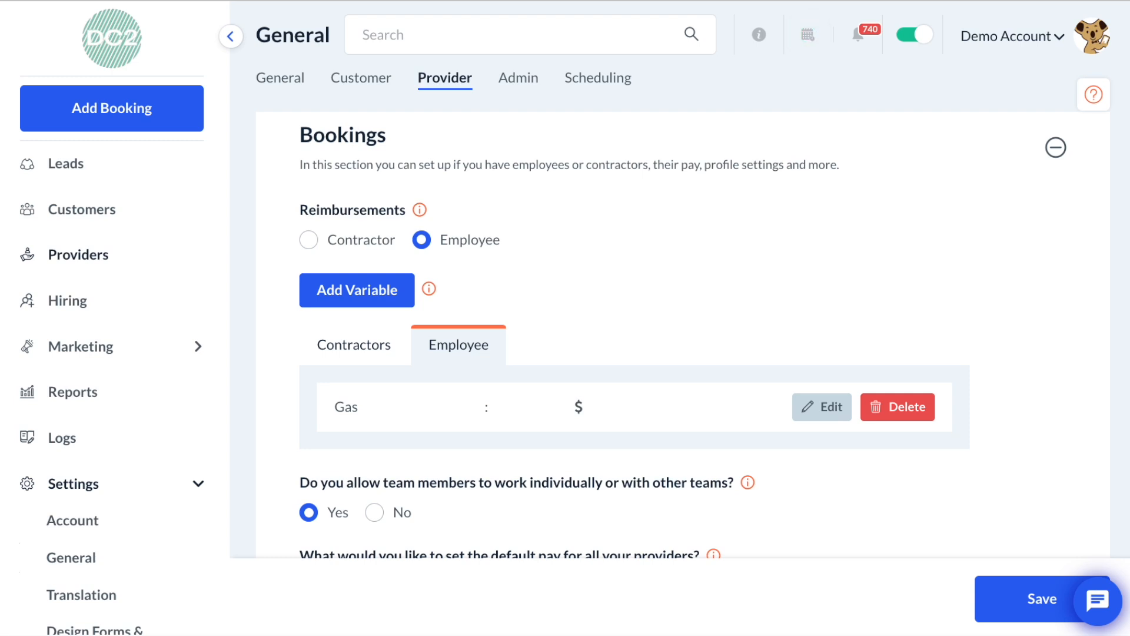
Step: Open the first listed provider's profile and show the form settings for that provider
mouse_move(147, 254)
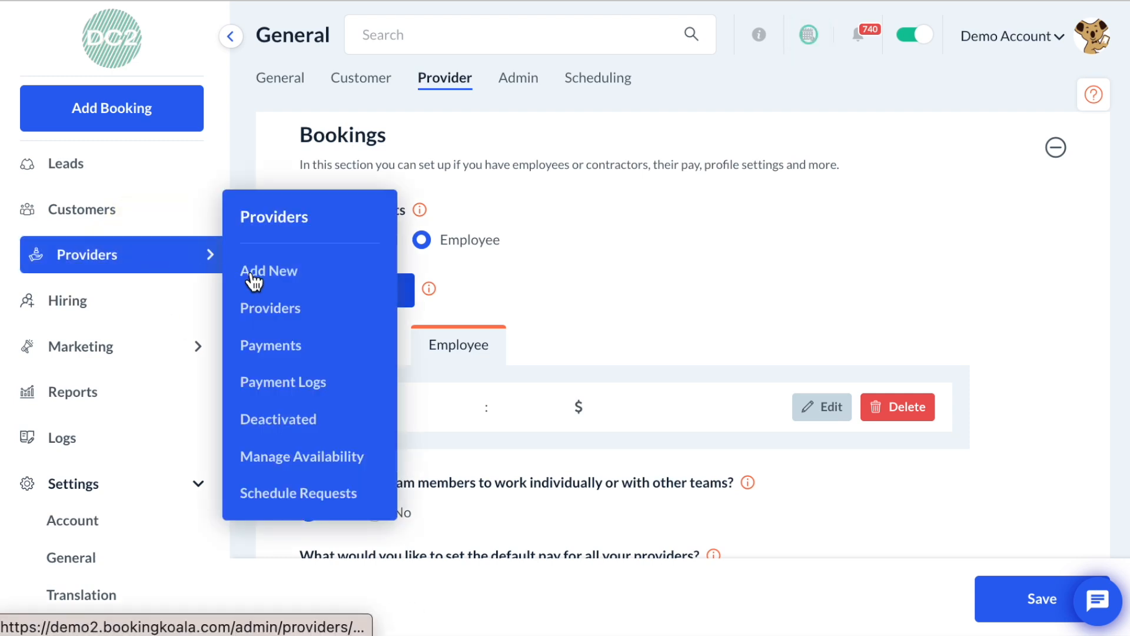
click(285, 313)
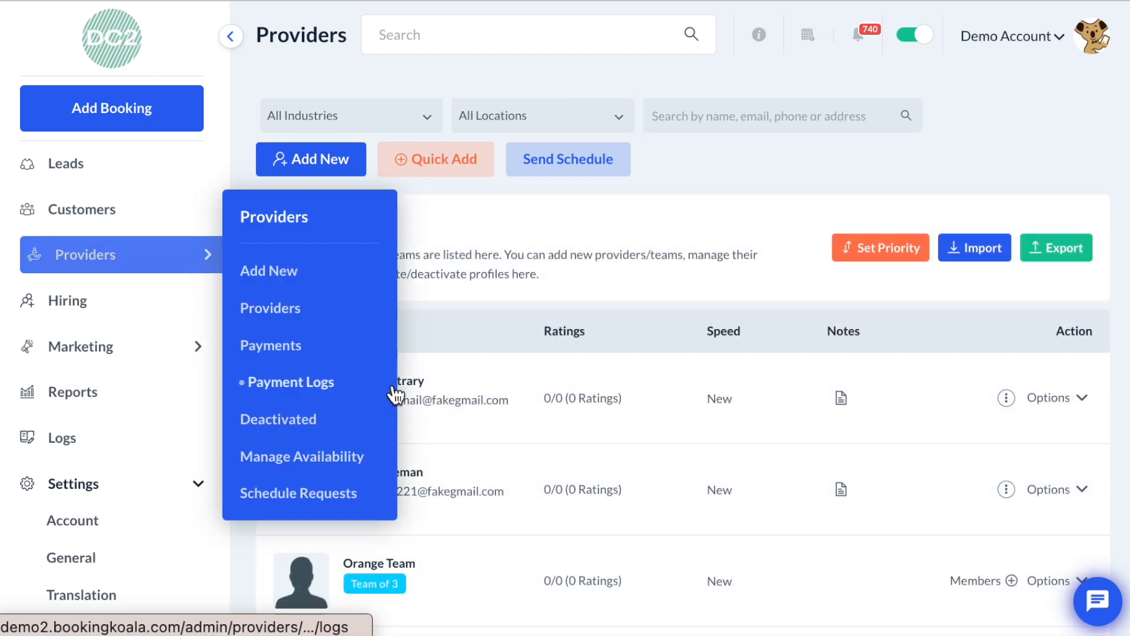
click(415, 381)
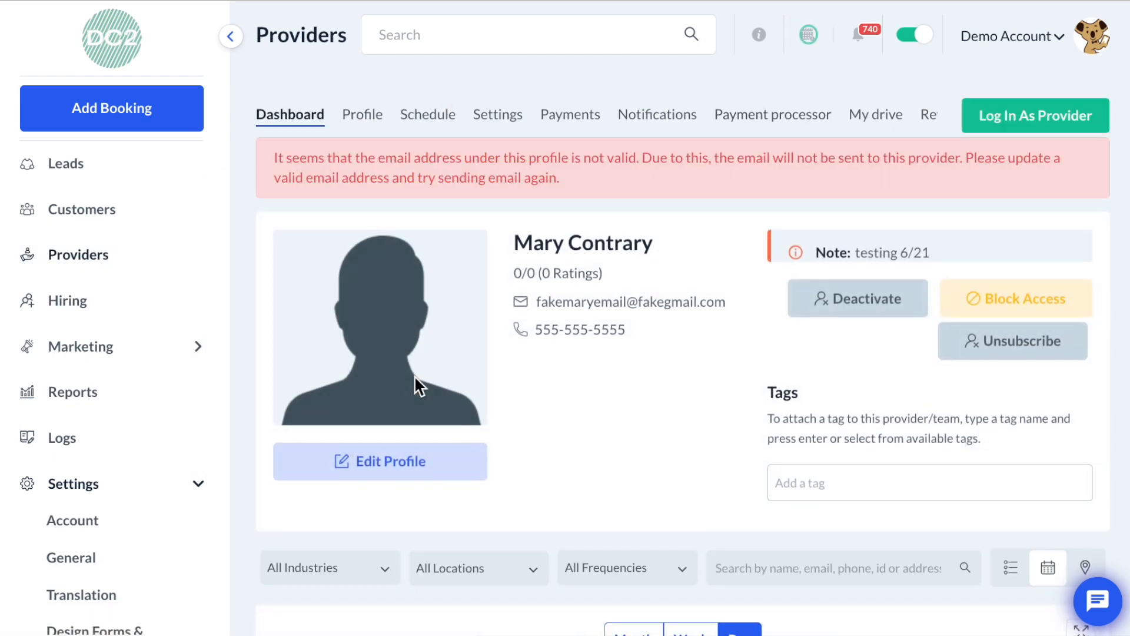
click(506, 114)
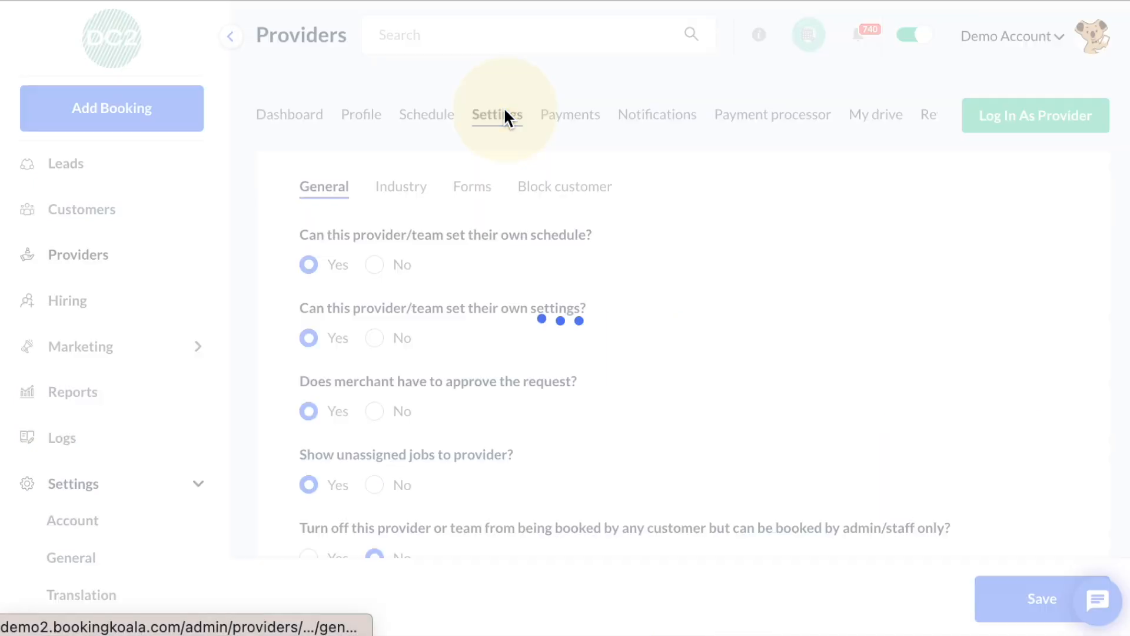
click(478, 249)
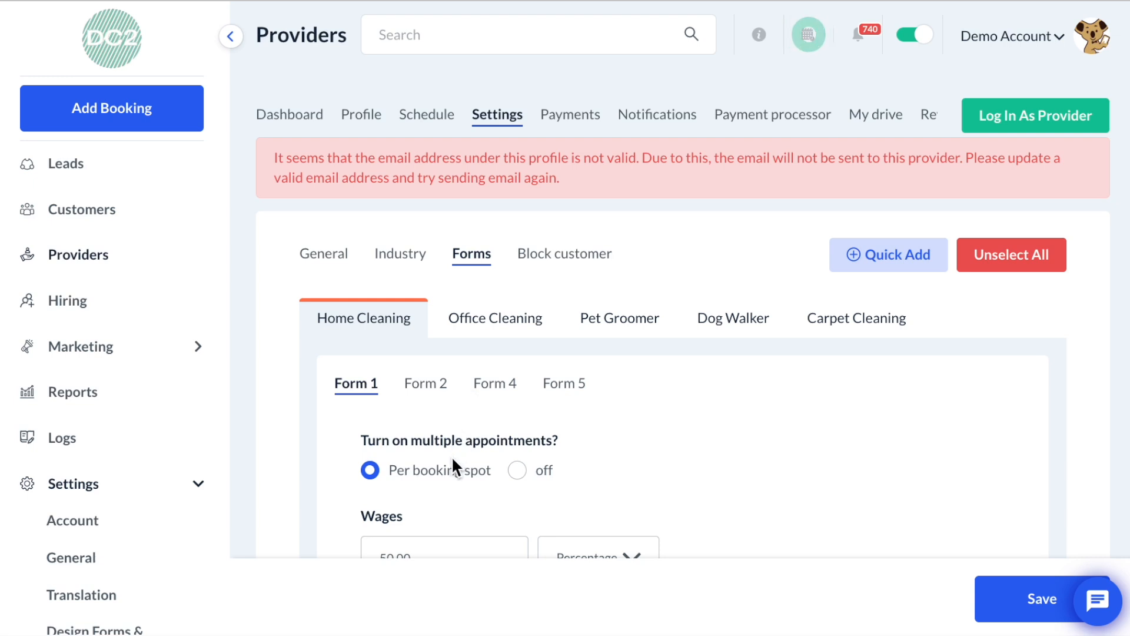
Step: Open Form 4 of the Office Cleaning industry and view the wage types it offers
click(491, 324)
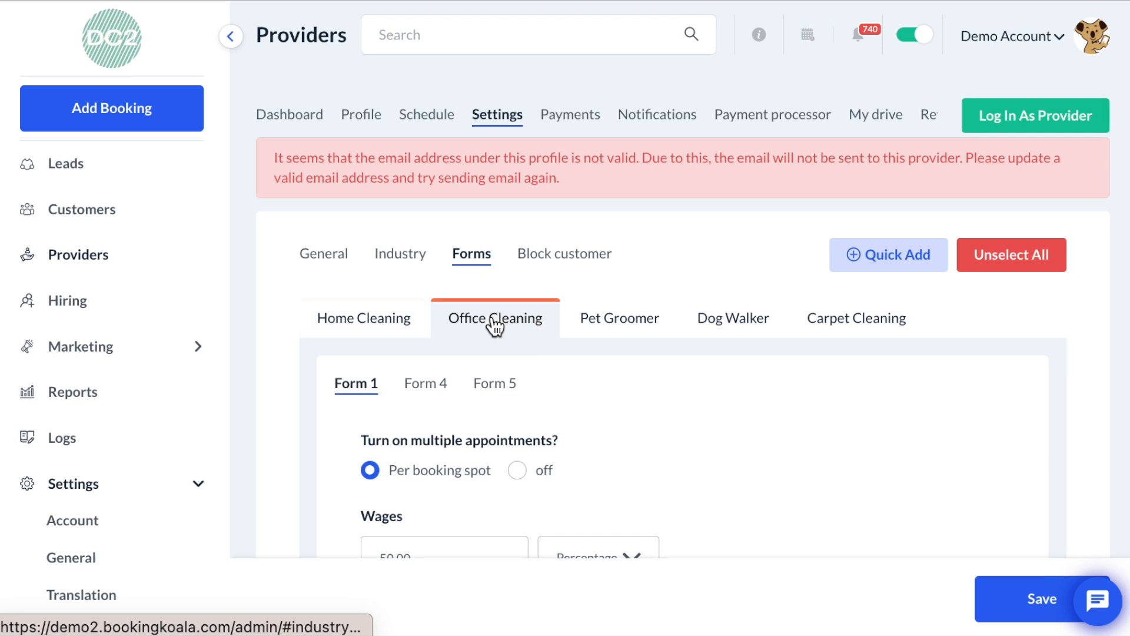
click(437, 396)
scroll(547, 438, down, 2)
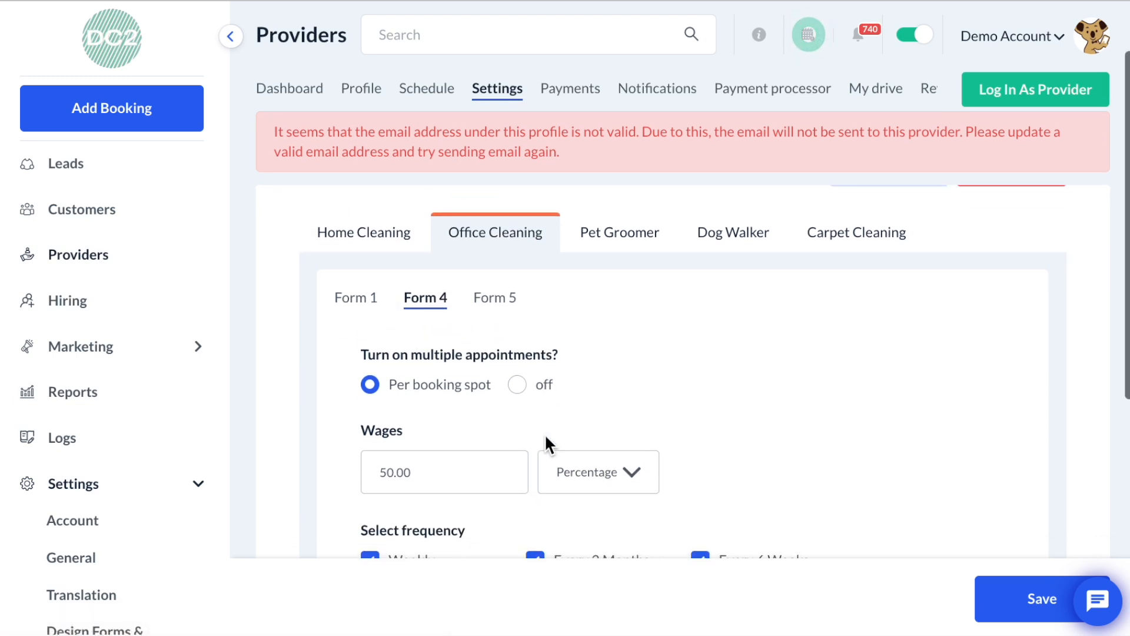
scroll(546, 443, down, 1)
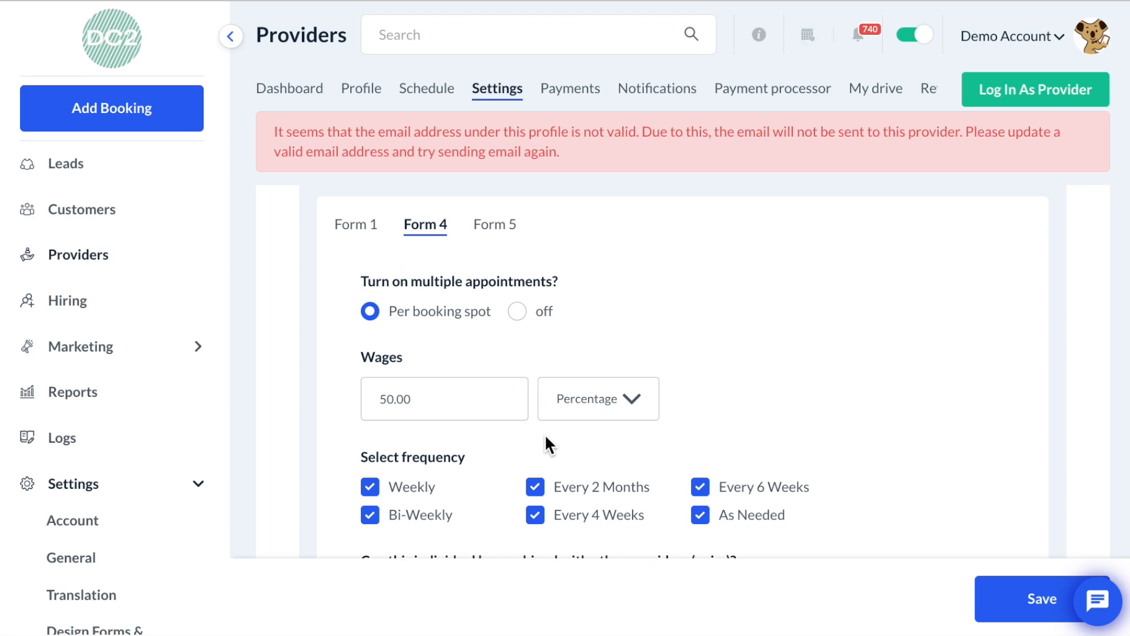
click(574, 403)
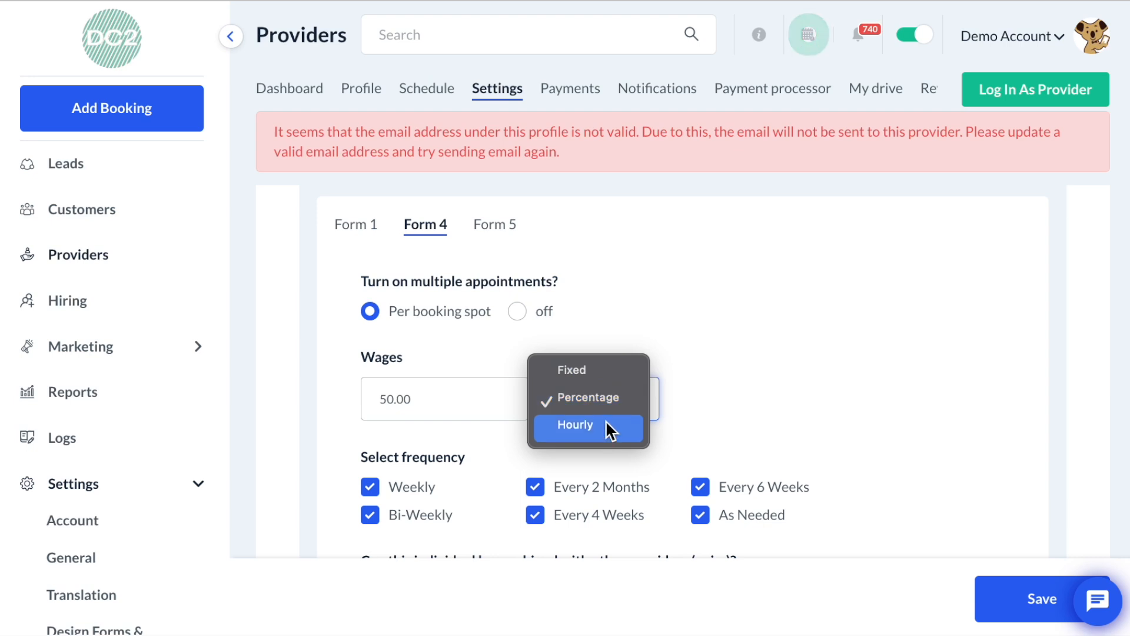
click(742, 397)
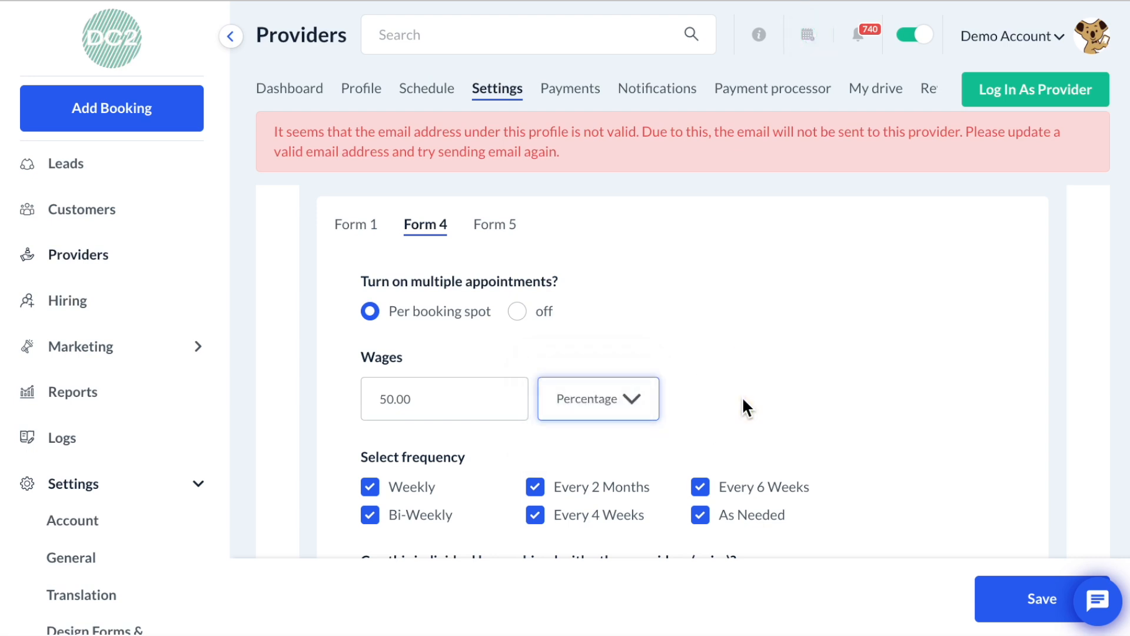
Step: Set the wages on Office Cleaning Form 4 to 10 with the Hourly type and save the provider's settings
click(636, 404)
click(627, 422)
click(427, 408)
double_click(427, 408)
text(10)
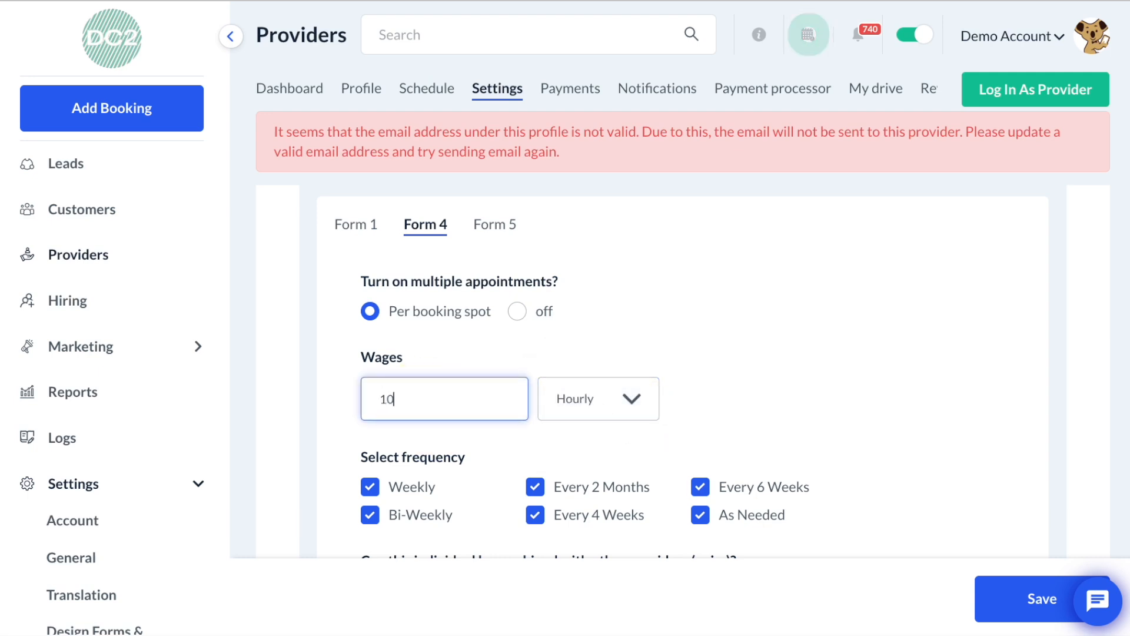
click(1028, 594)
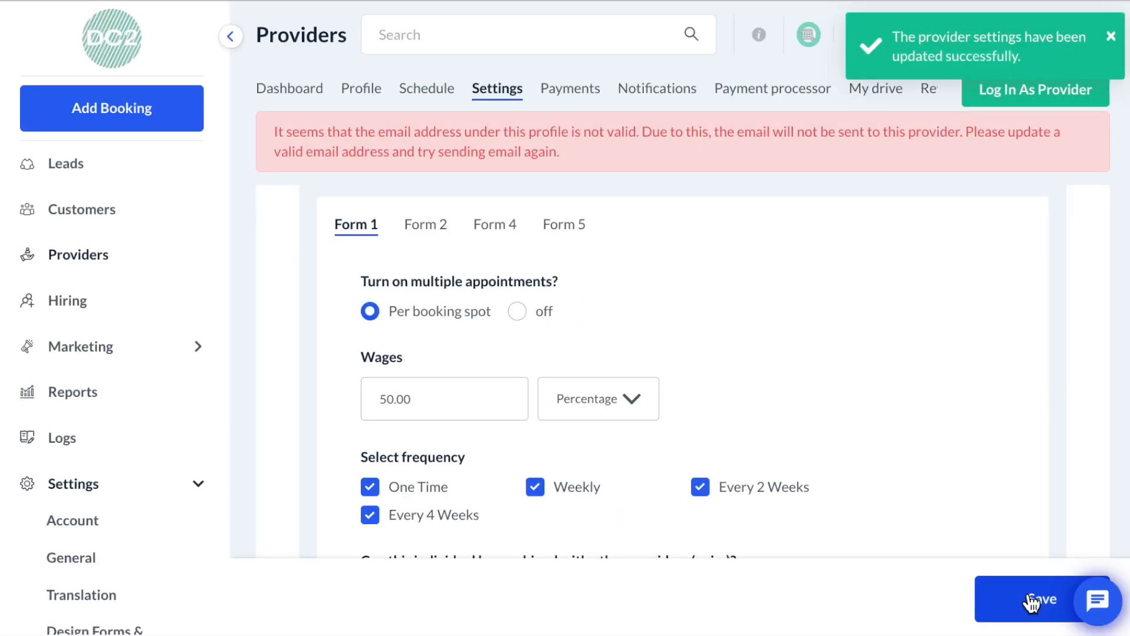
Step: Reopen Office Cleaning Form 4 and check its saved wages
scroll(775, 397, up, 3)
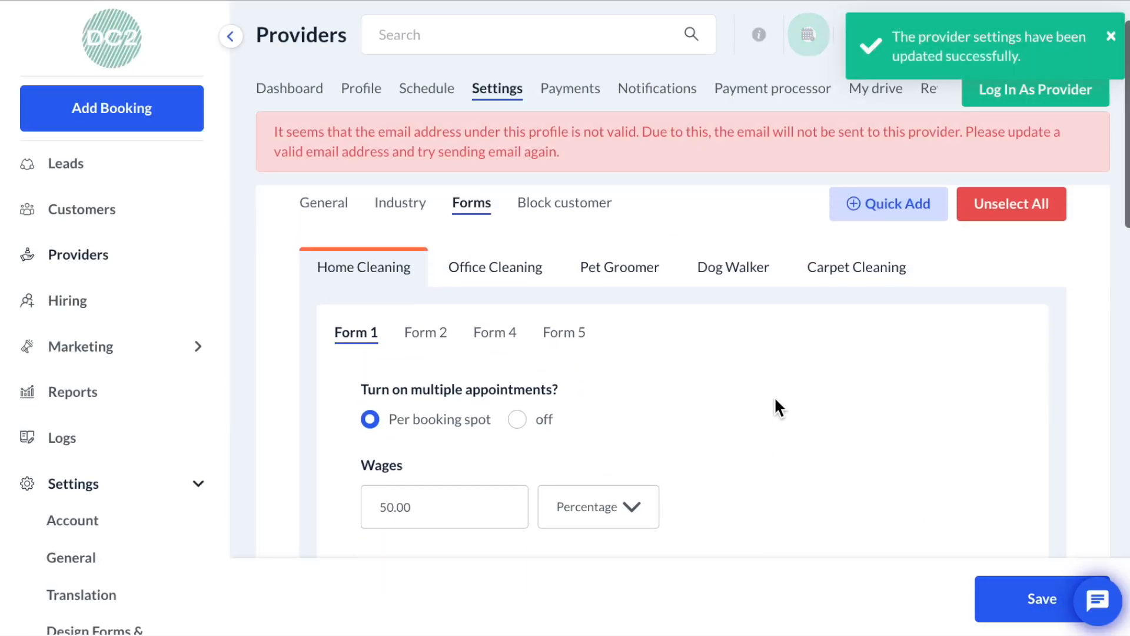
click(523, 295)
click(437, 369)
scroll(436, 368, down, 3)
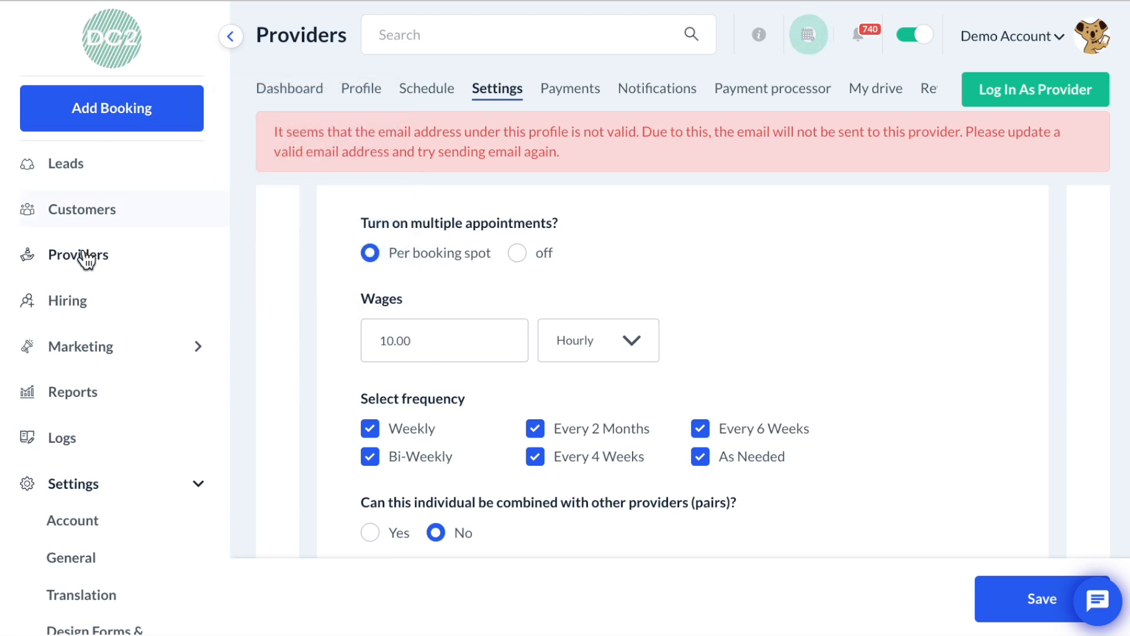
Step: Open Orange Team from the providers list and show the team's form settings
mouse_move(91, 259)
click(270, 310)
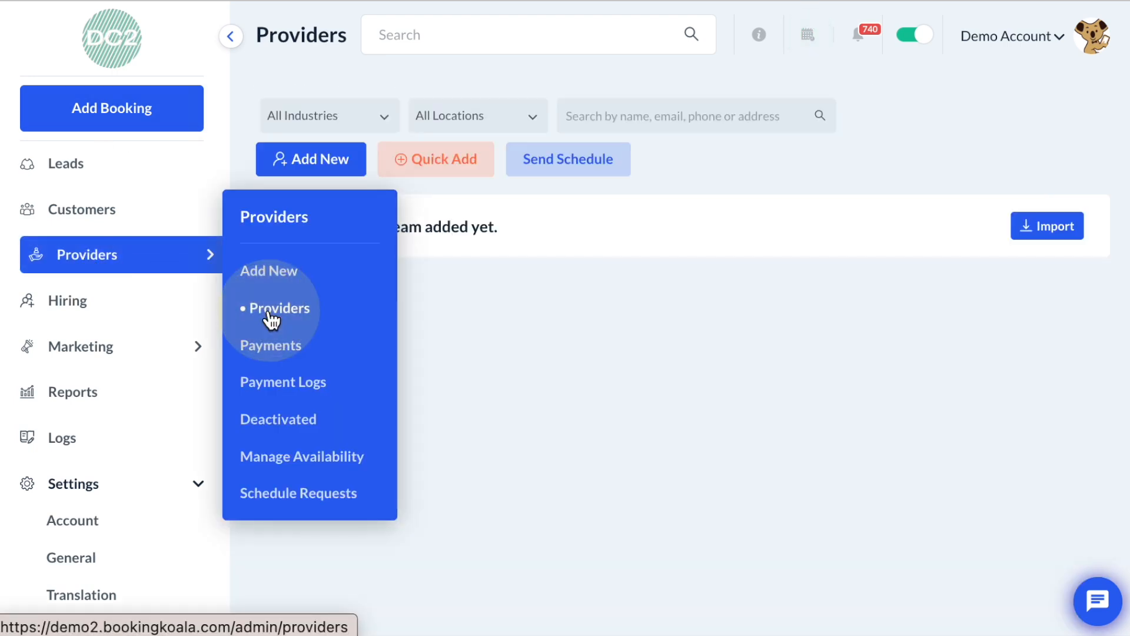
scroll(543, 283, down, 3)
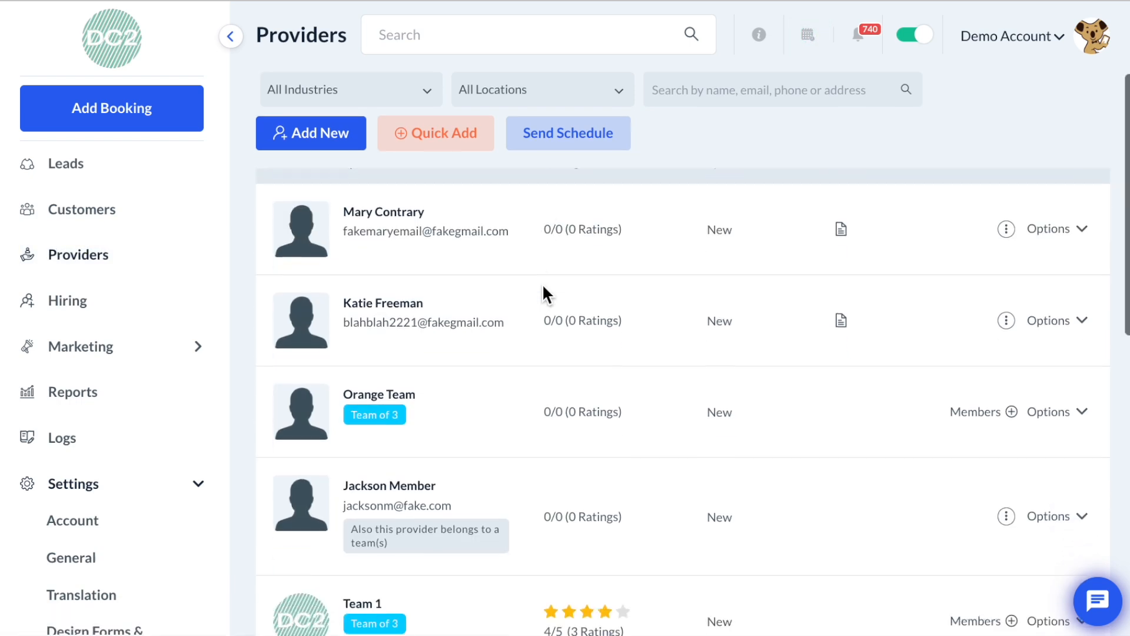
click(405, 395)
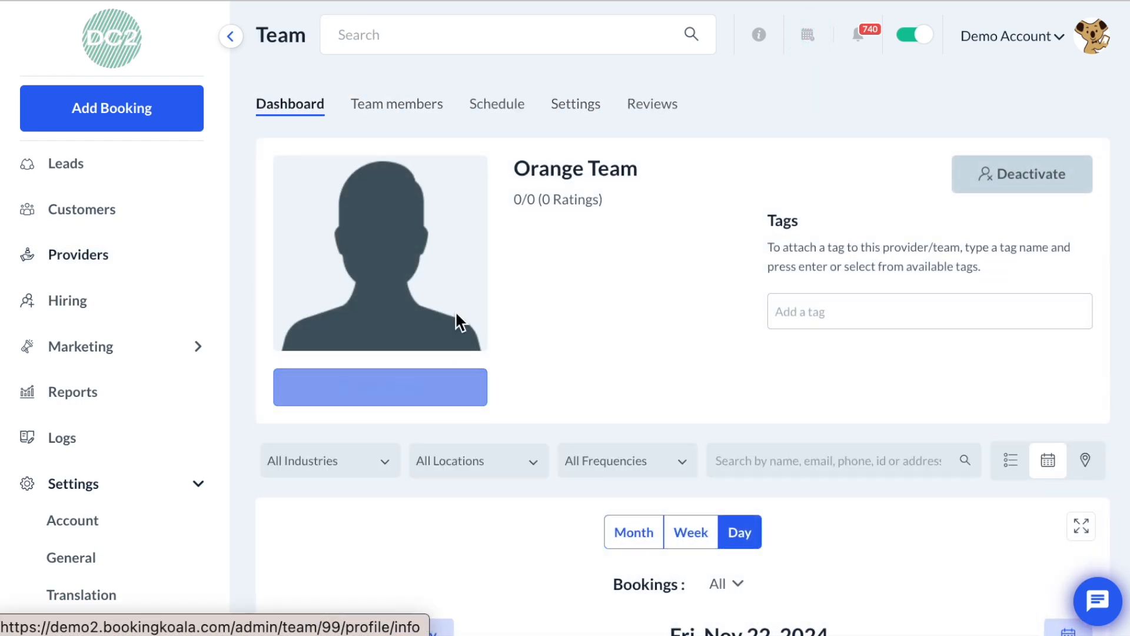
click(559, 112)
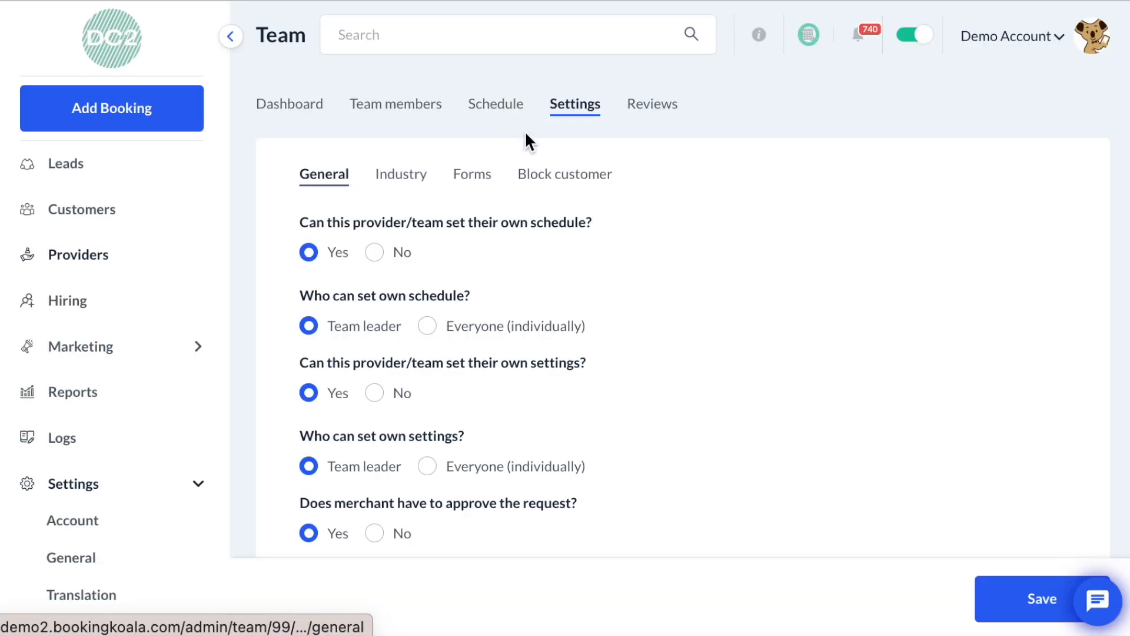
click(472, 178)
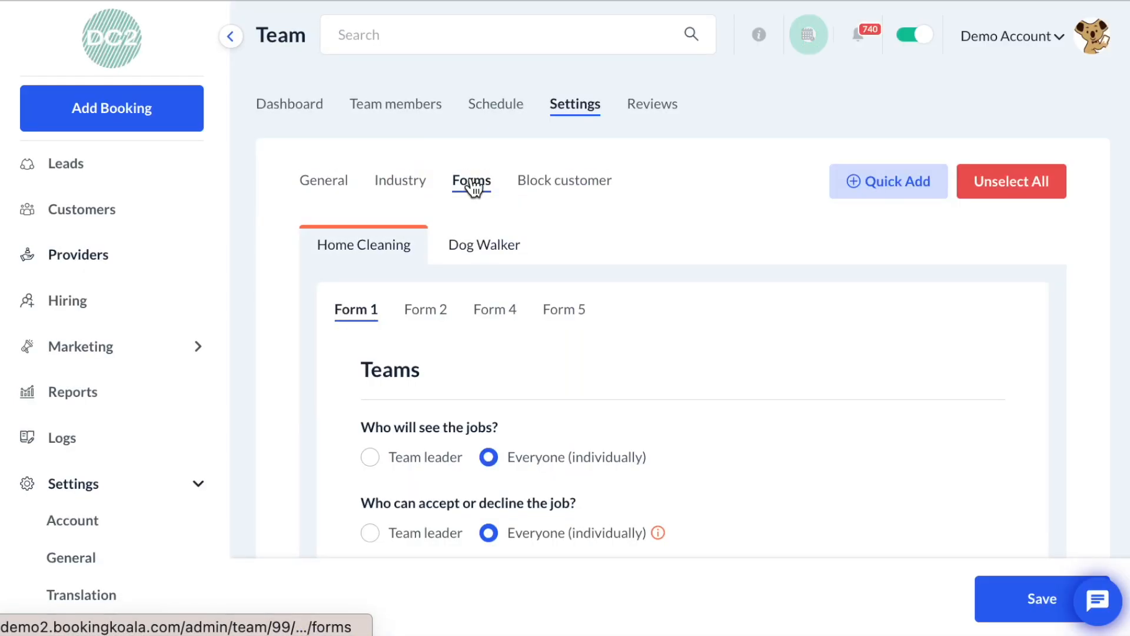
Step: Set the first team member's pay to 35 % in the team's Home Cleaning Form 1 payment settings and update it
scroll(472, 180, down, 6)
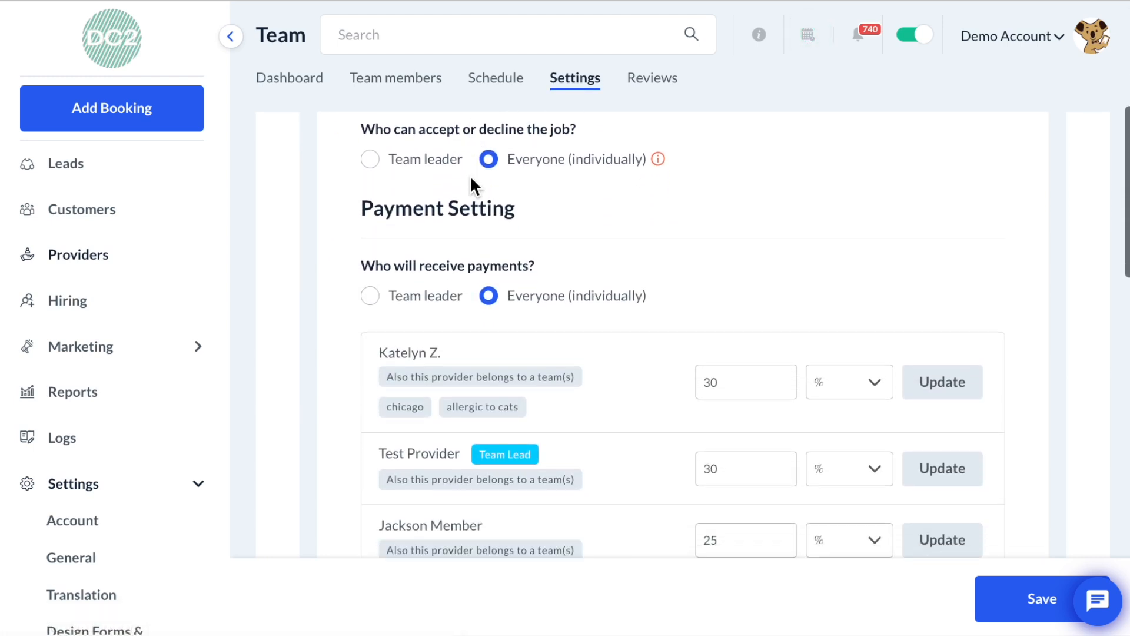
scroll(471, 179, down, 2)
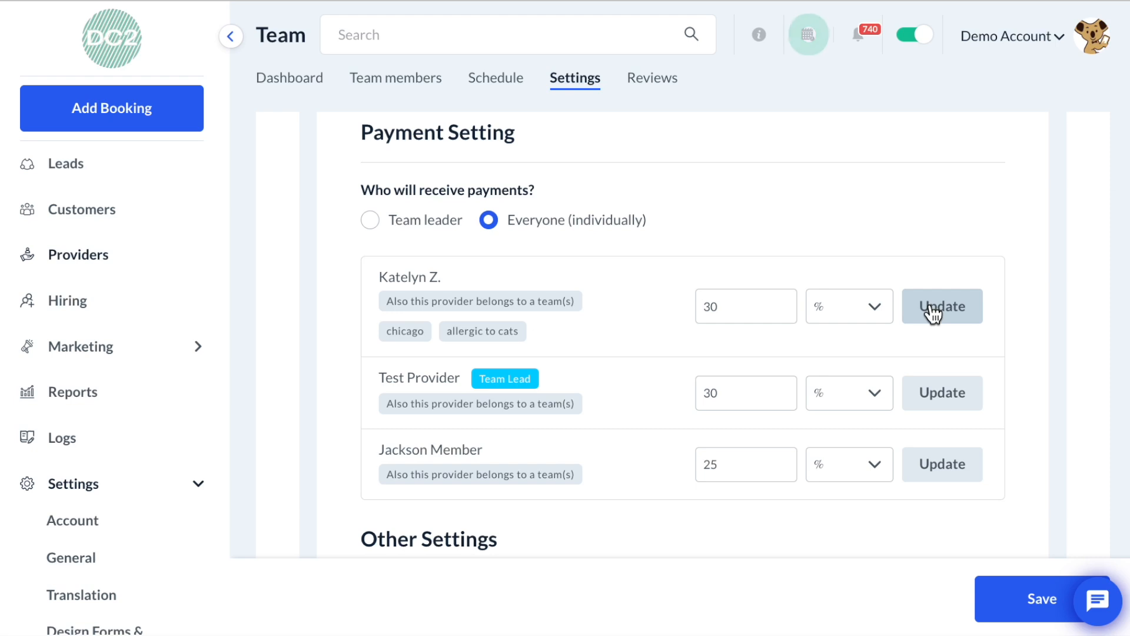
key(BackSpace)
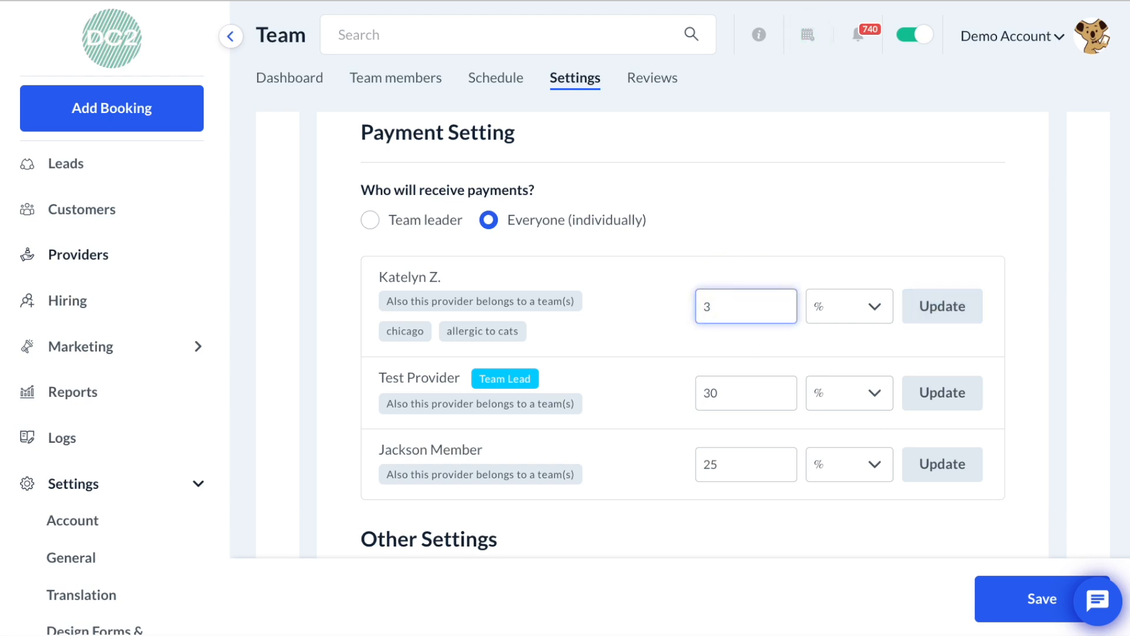
click(927, 314)
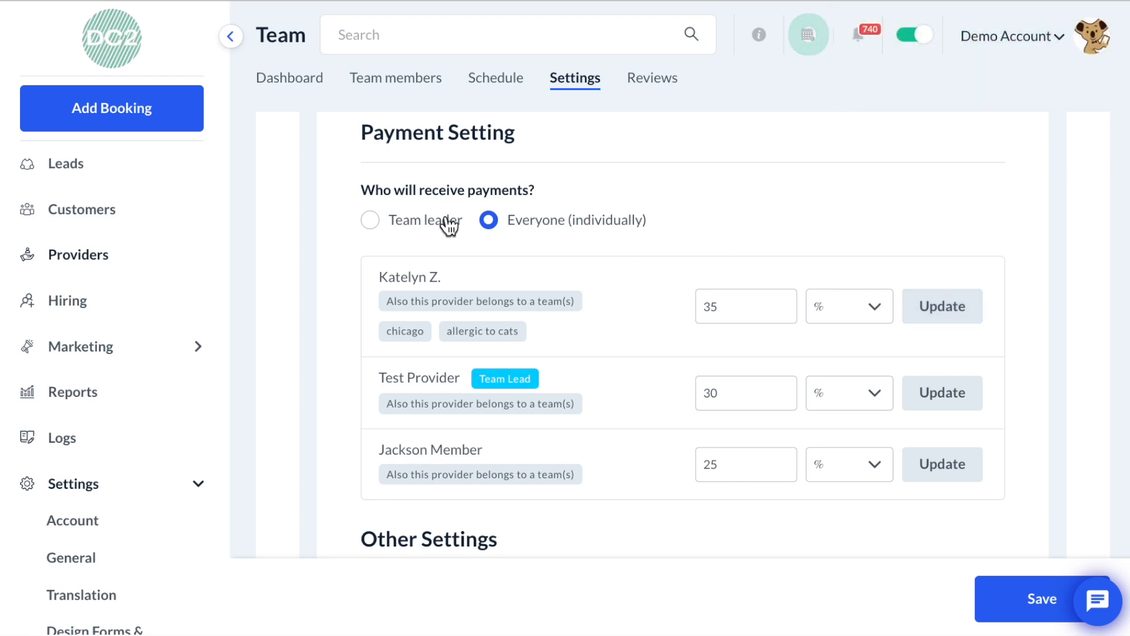
Step: Open the weekly Pet Grooming booking from the upcoming bookings calendar and check its provider payment
scroll(137, 211, up, 2)
mouse_move(133, 234)
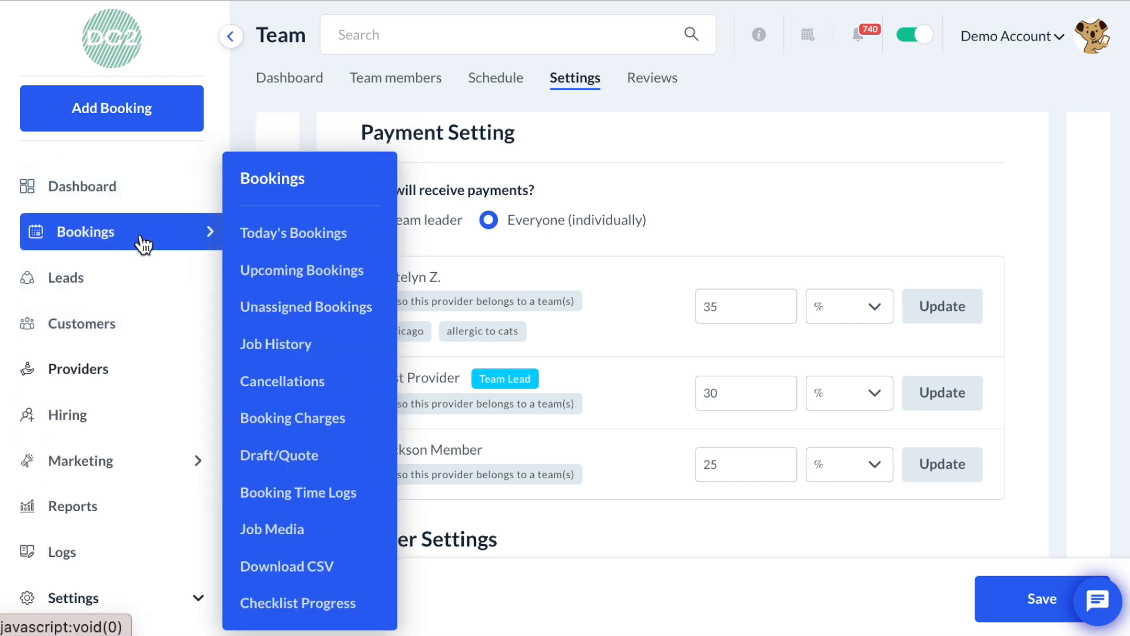
click(278, 286)
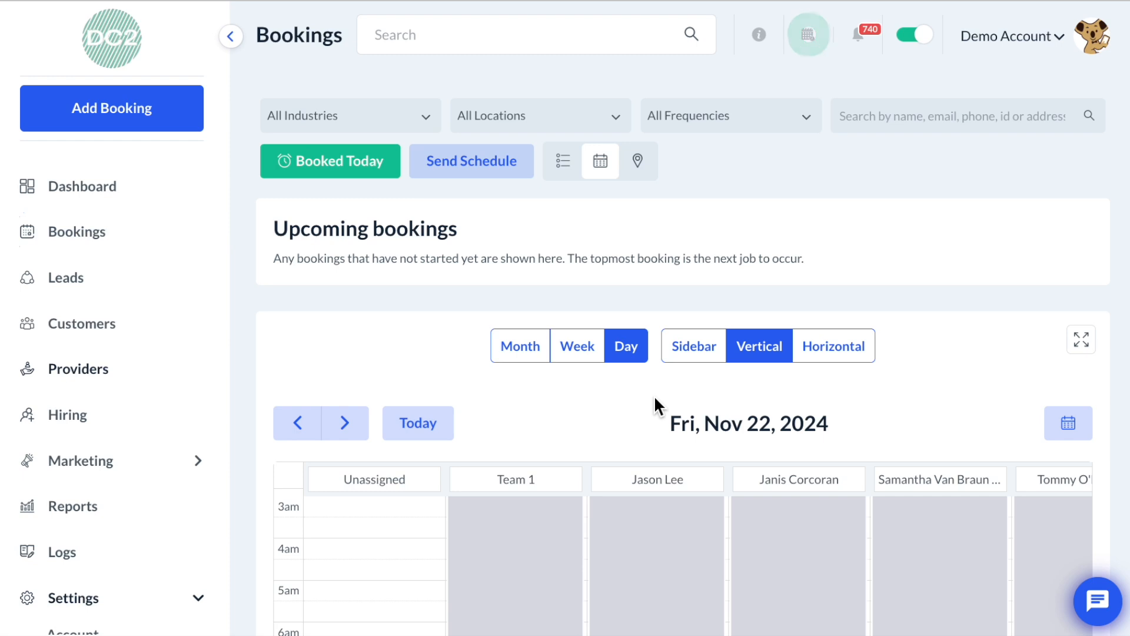
scroll(655, 395, down, 2)
scroll(654, 394, down, 8)
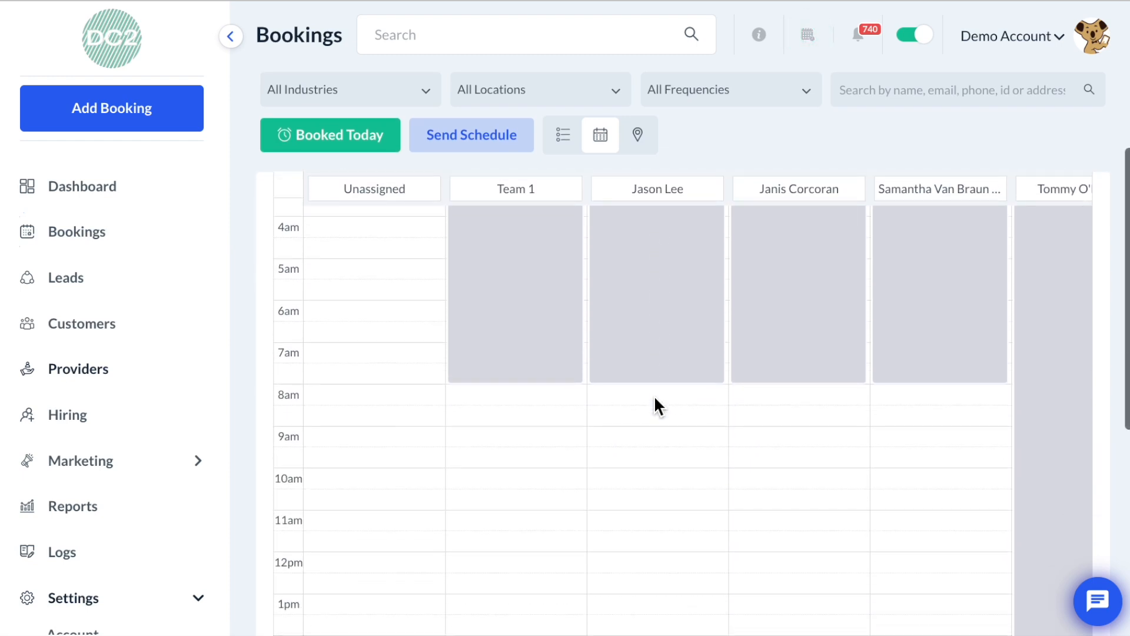
scroll(655, 394, right, 10)
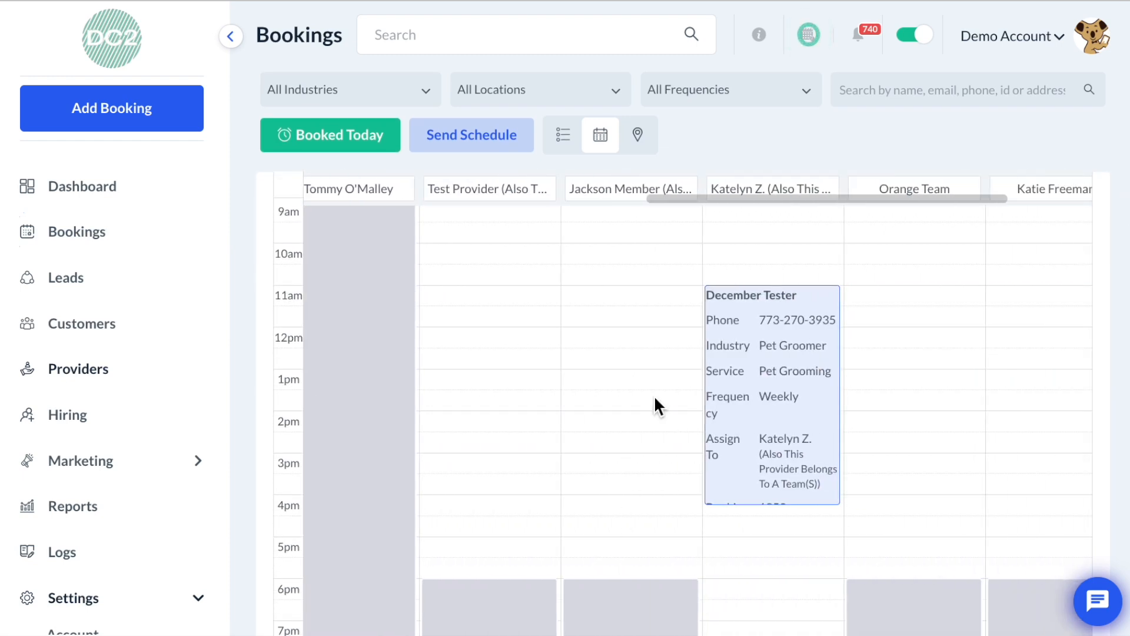
click(654, 394)
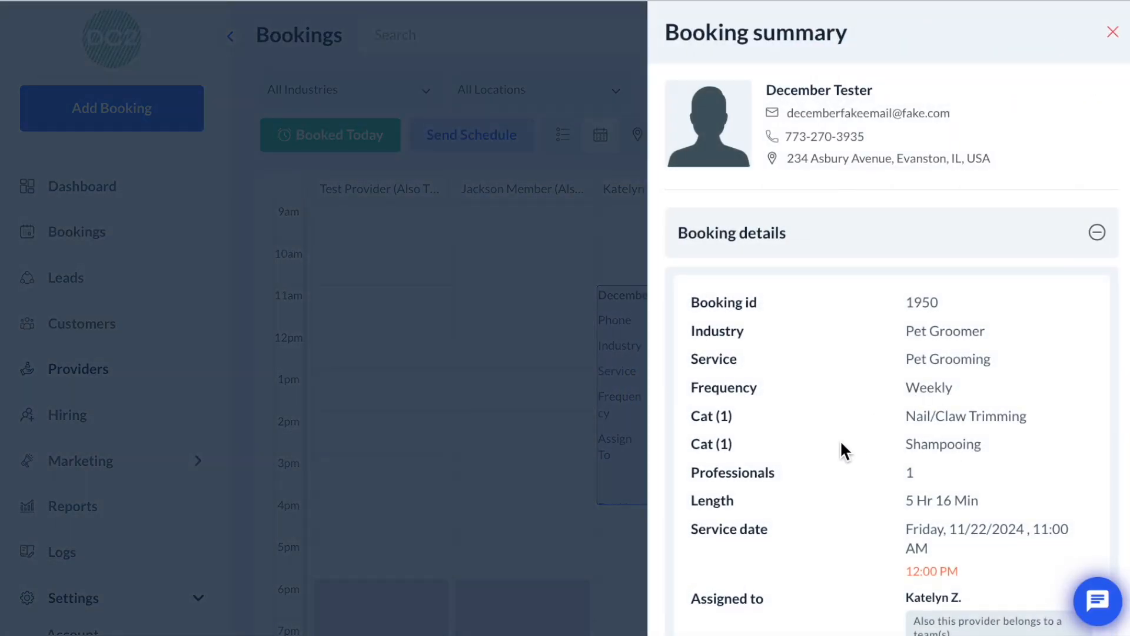
scroll(840, 446, down, 3)
scroll(839, 444, down, 3)
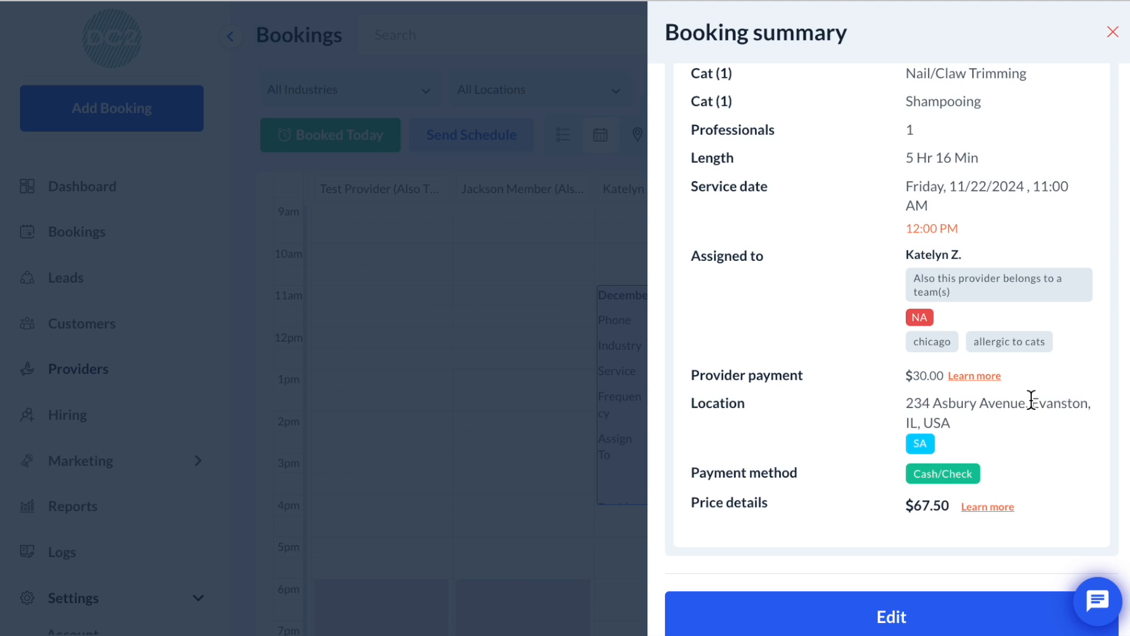
Step: Open the booking for editing and bring up its reschedule options with the assigned provider's wage fields
scroll(1032, 399, down, 3)
click(1036, 465)
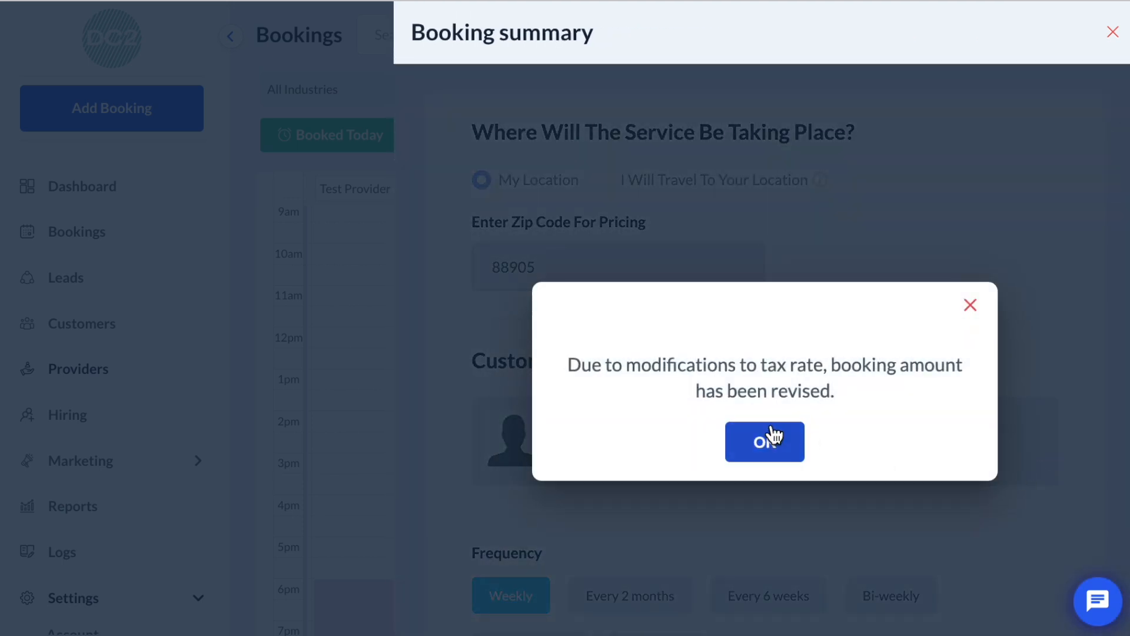
click(773, 427)
scroll(773, 426, down, 15)
scroll(773, 427, down, 20)
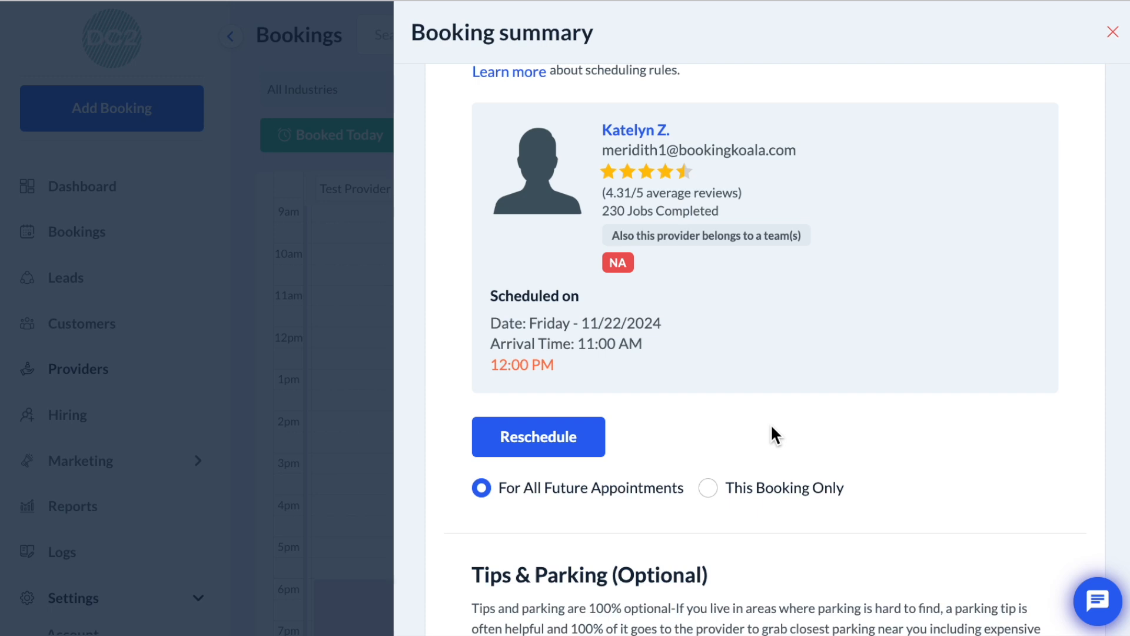
click(552, 441)
scroll(553, 444, down, 9)
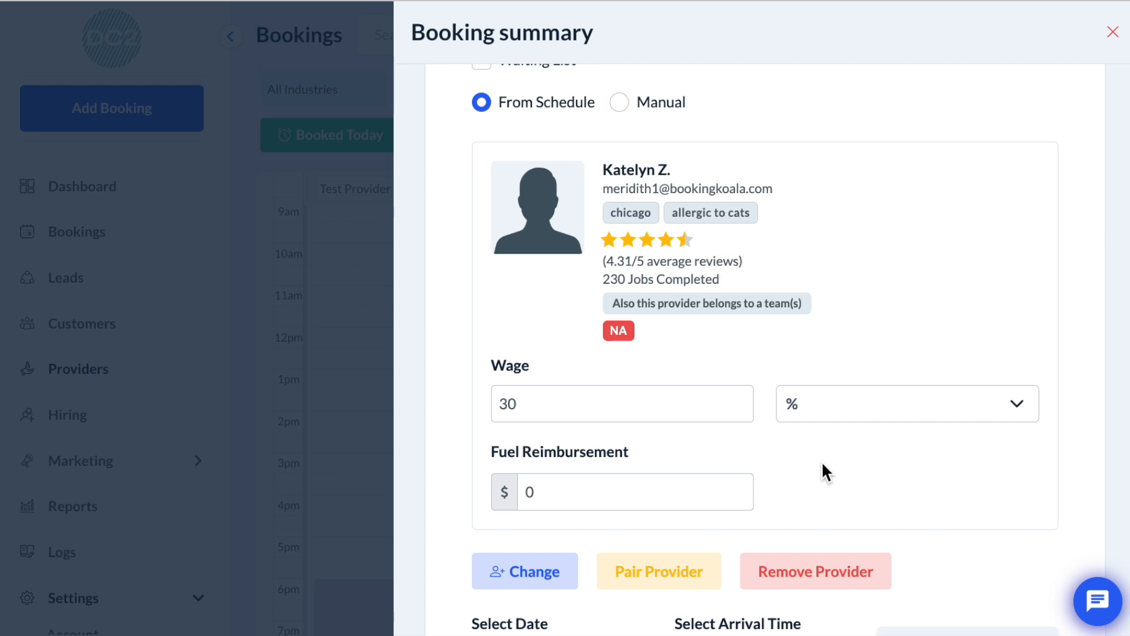
Step: Set the assigned provider's wage to 35 % and the fuel reimbursement to $12.50 on the booking
click(588, 411)
key(BackSpace)
text(5)
click(863, 409)
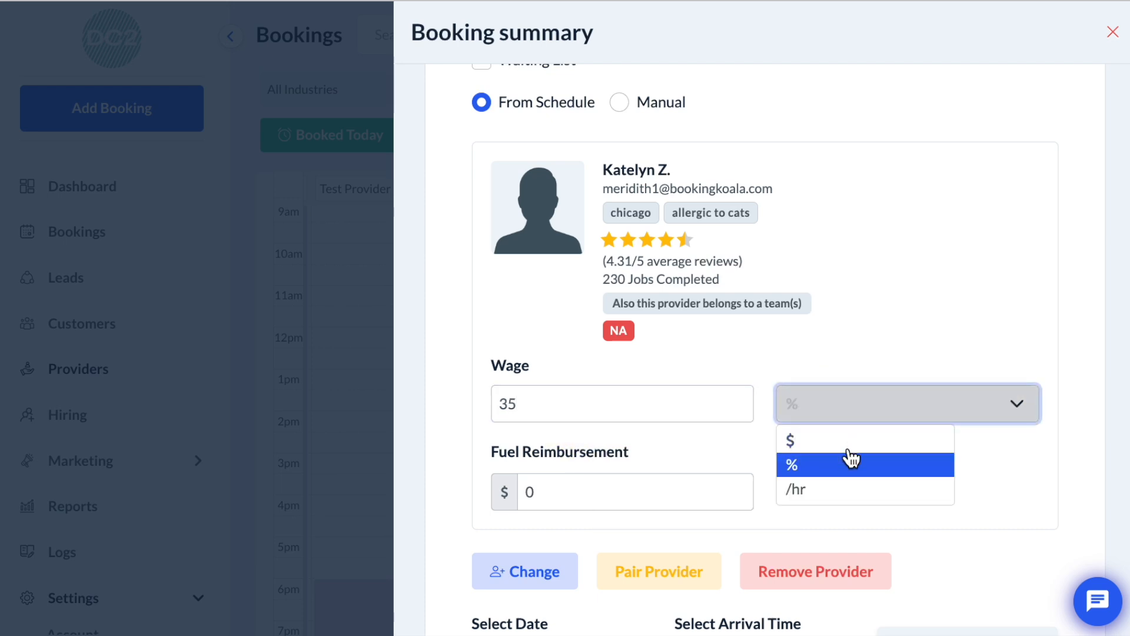
click(850, 473)
click(714, 493)
key(BackSpace)
text(12.50)
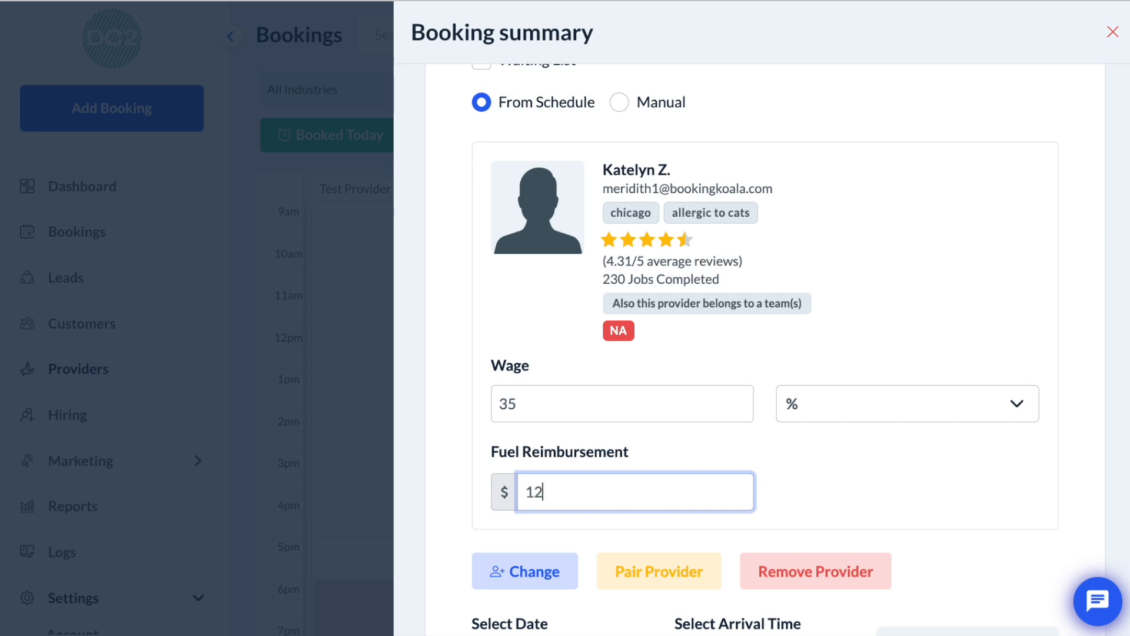
click(903, 510)
Step: Add a $20 bonus to the booking with the note "bonus for same day pickup"
scroll(903, 510, down, 5)
scroll(903, 510, down, 5)
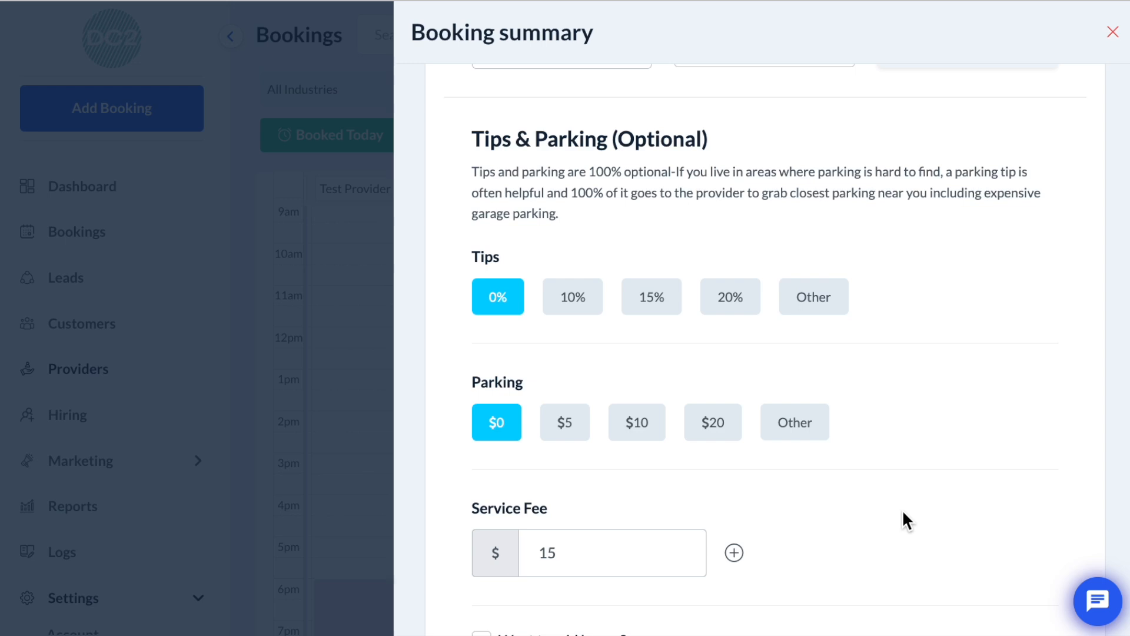
scroll(903, 512, down, 2)
scroll(903, 511, down, 1)
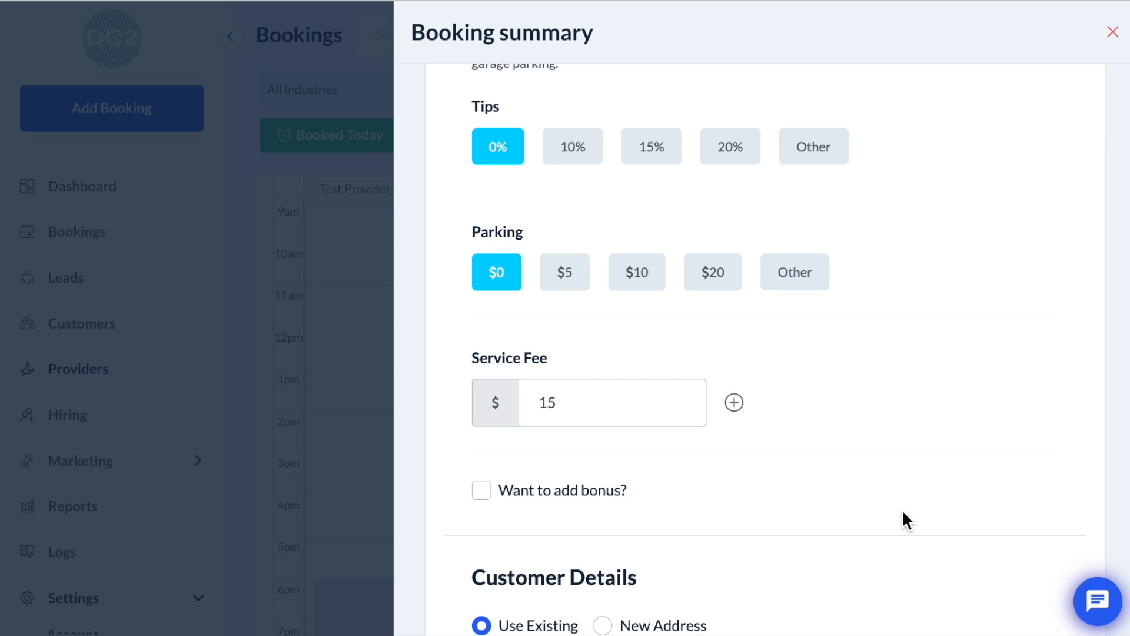
click(560, 493)
click(565, 581)
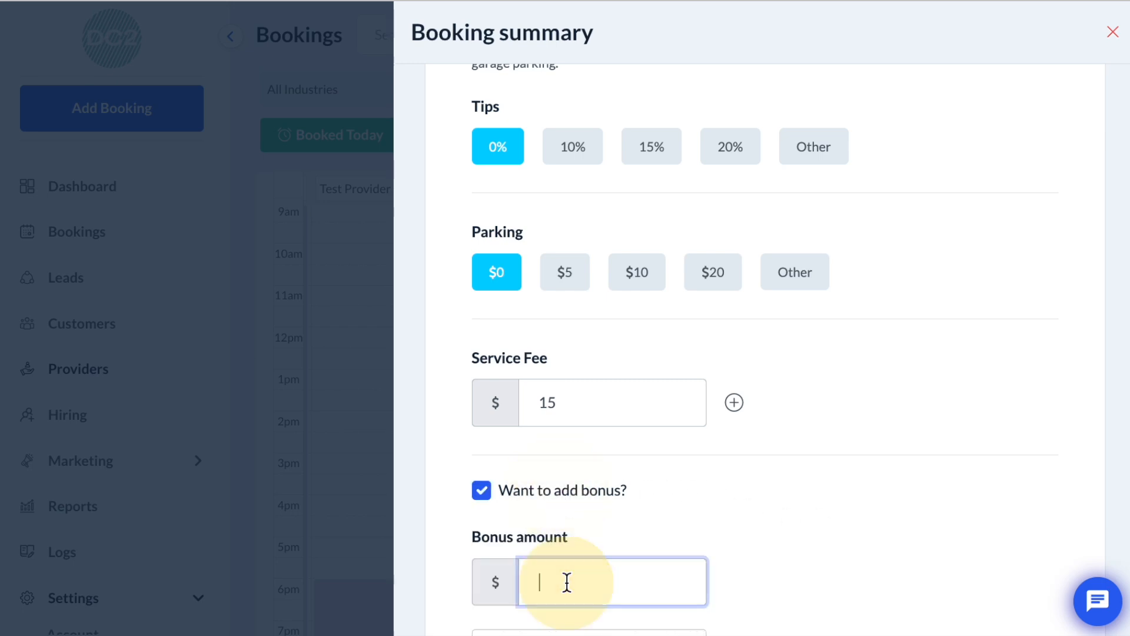
text(20)
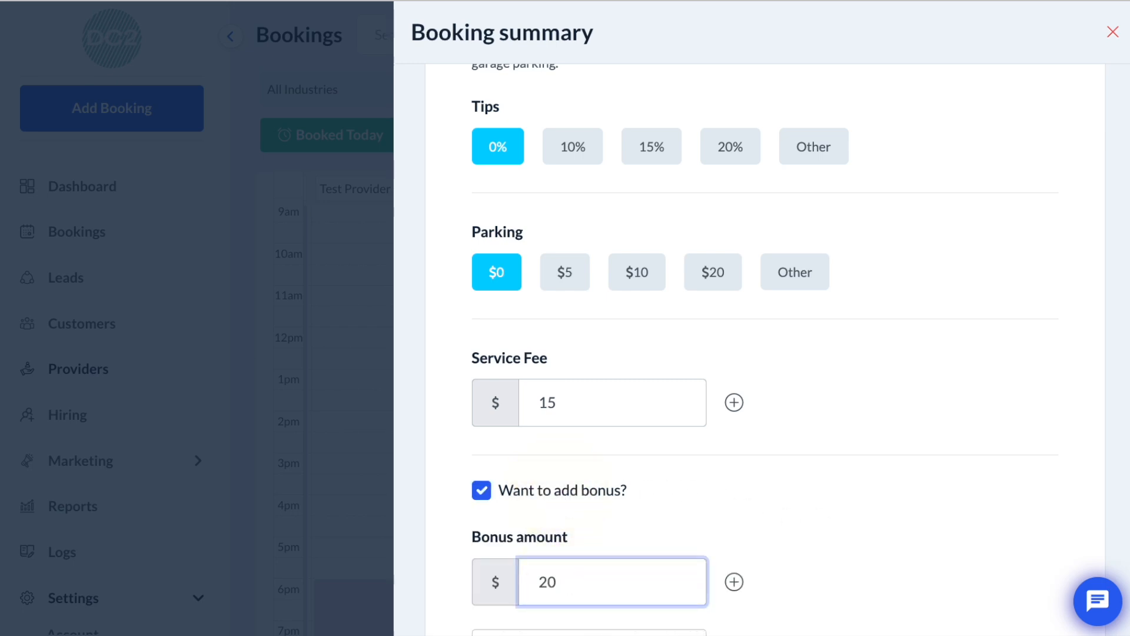
scroll(765, 353, down, 2)
click(527, 534)
text(bonus for same day pickup)
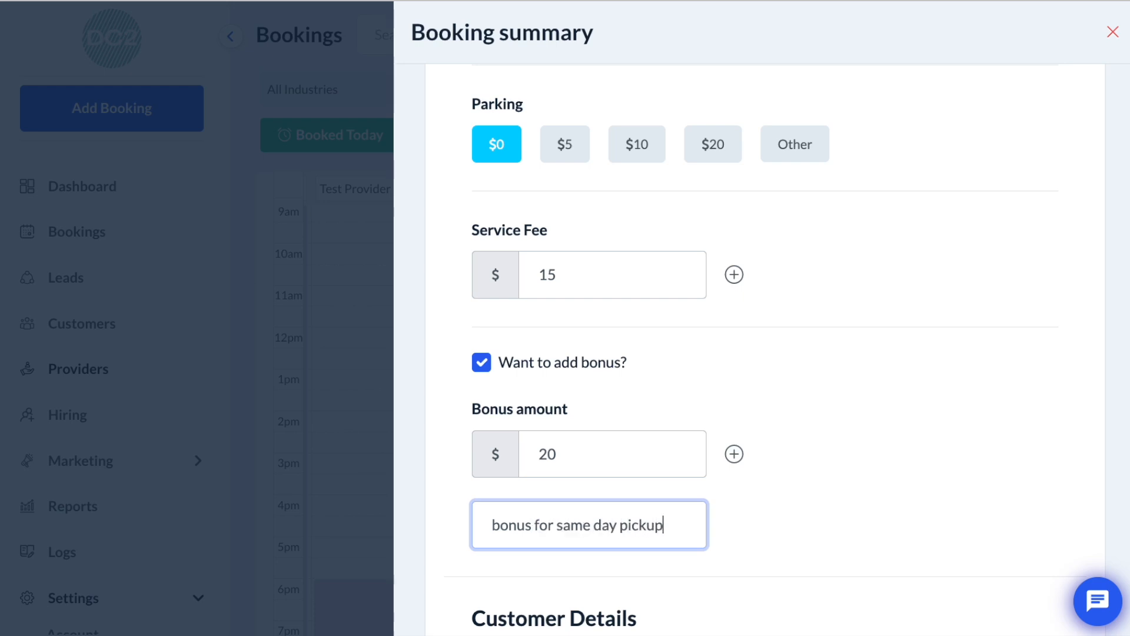
Step: Limit the changes to This Booking Only, update the booking and close its summary
scroll(765, 353, up, 8)
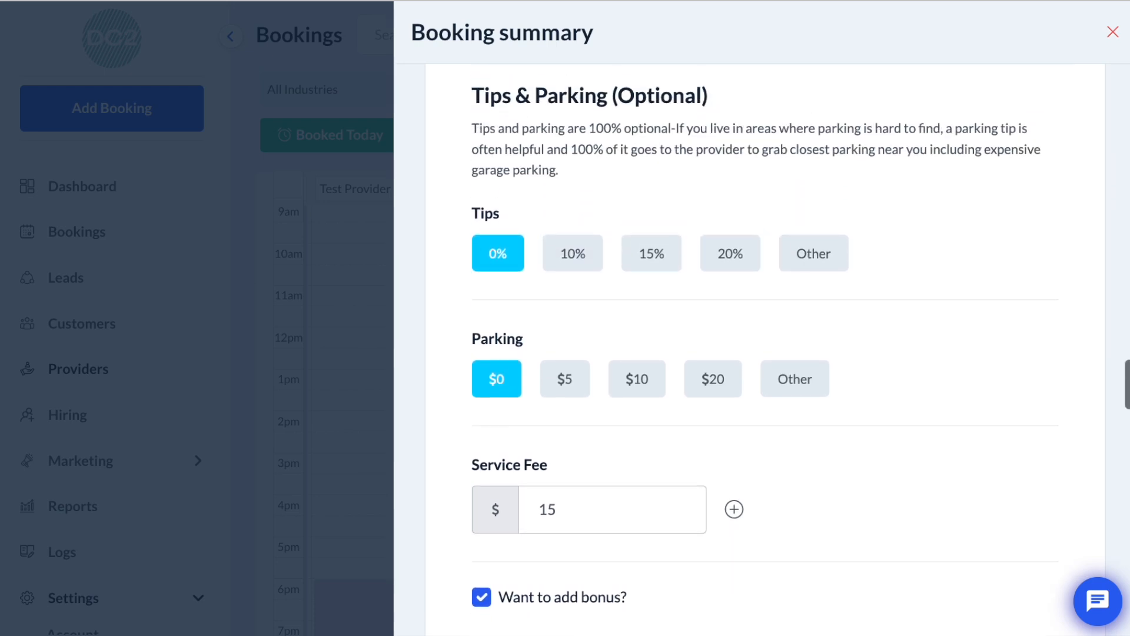
scroll(766, 353, up, 12)
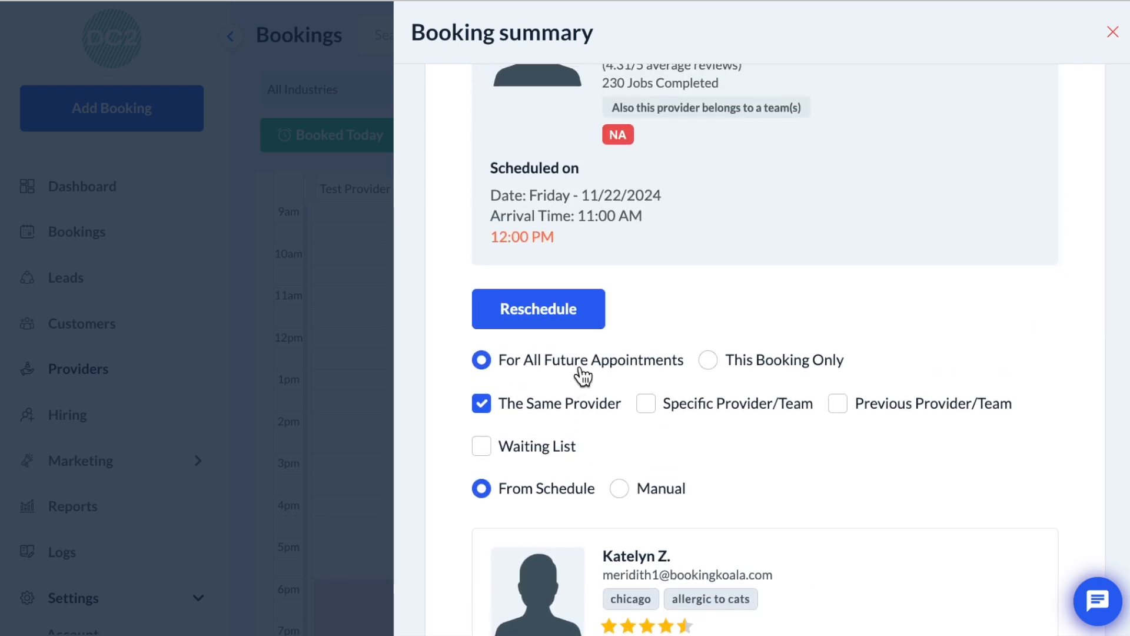
click(802, 368)
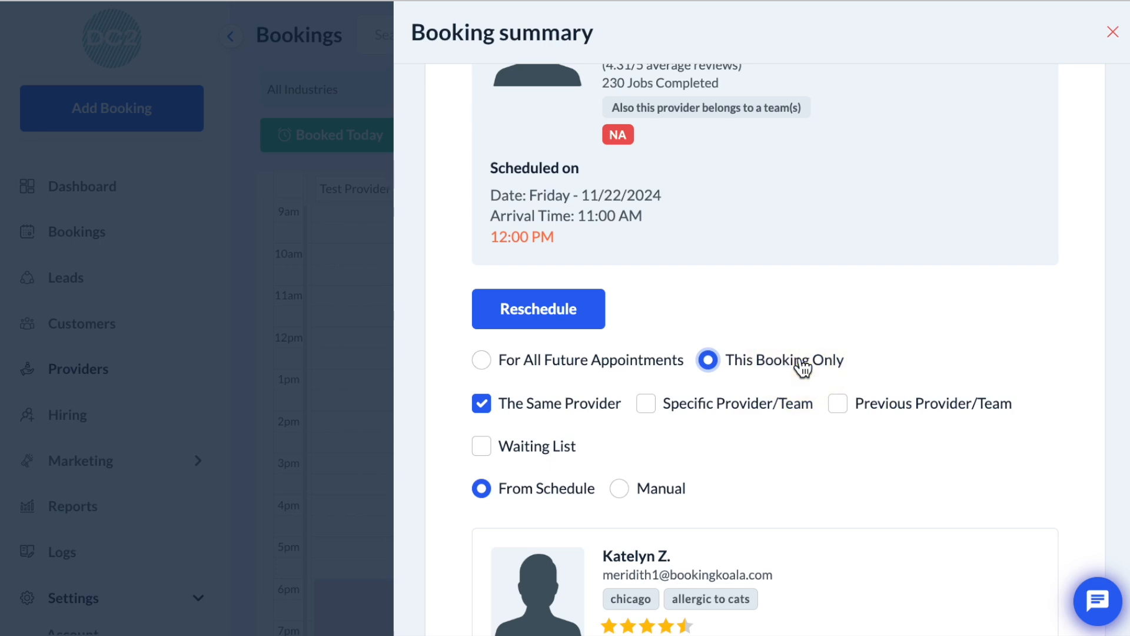
scroll(802, 365, down, 15)
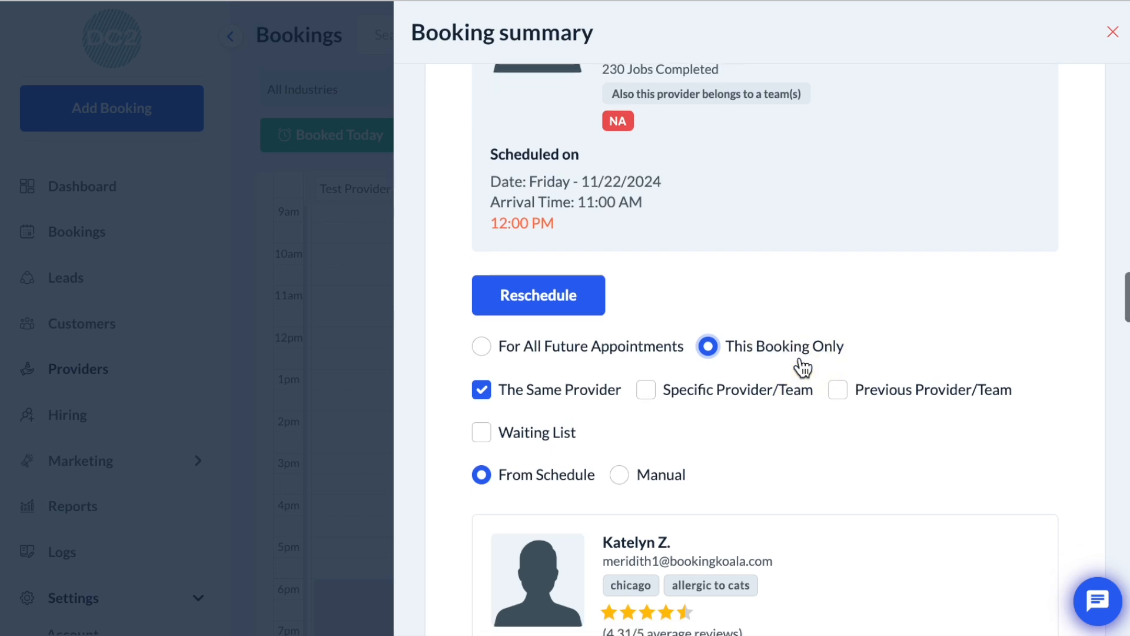
scroll(800, 355, down, 1)
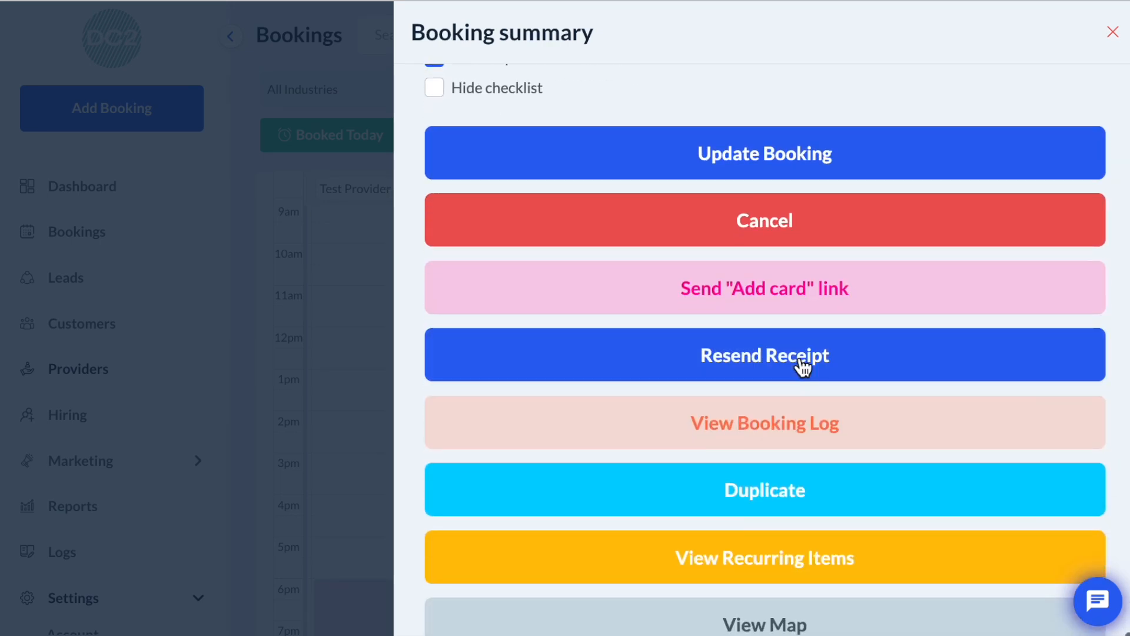
click(823, 154)
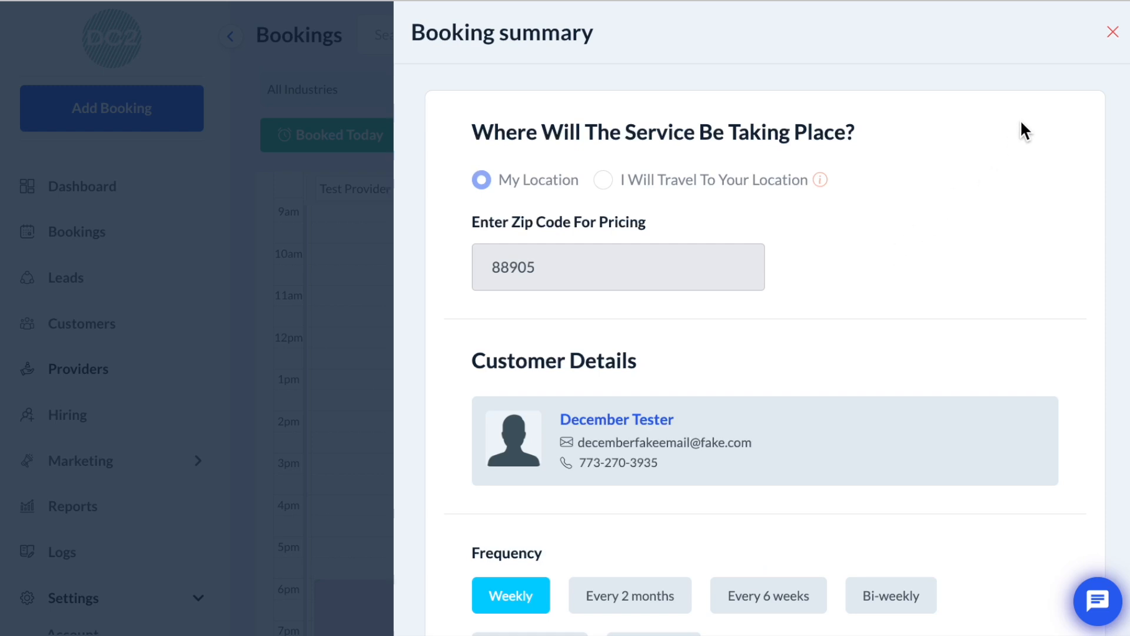
click(1115, 34)
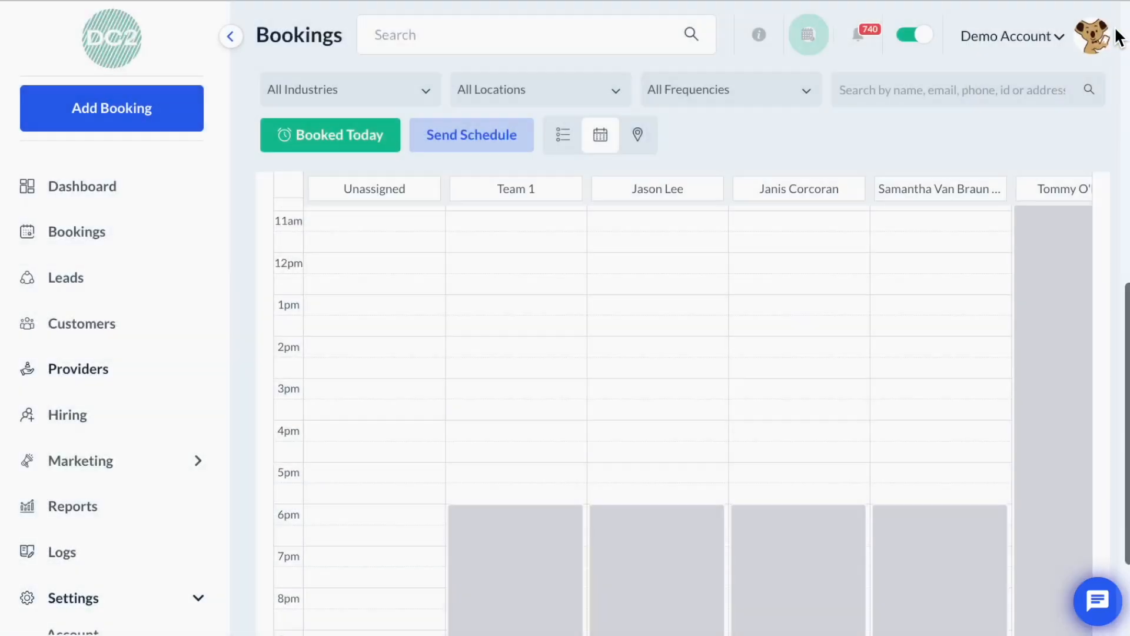
Step: Reopen the Pet Grooming booking's summary from the calendar and check the updated provider payment
scroll(1069, 294, right, 10)
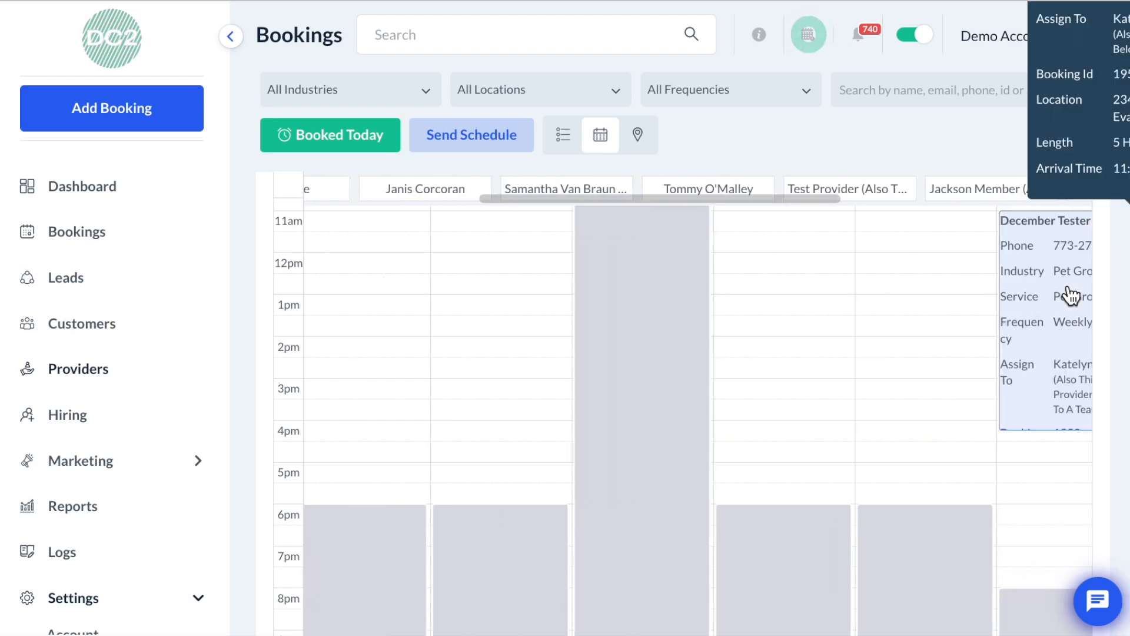
click(875, 341)
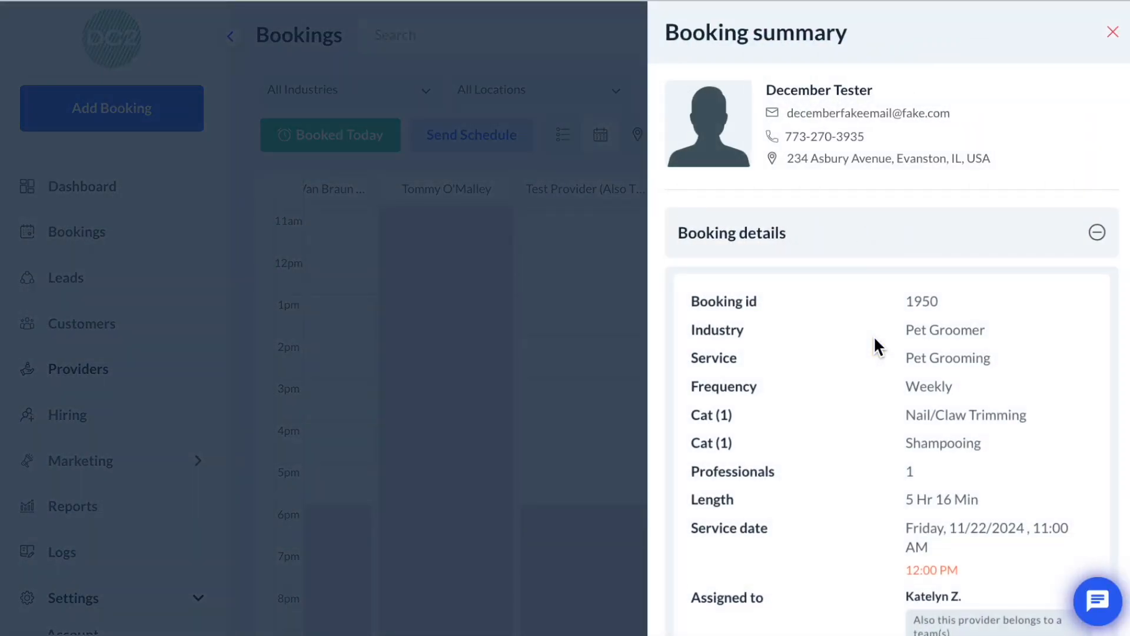
scroll(874, 341, down, 3)
scroll(874, 335, down, 3)
mouse_move(965, 382)
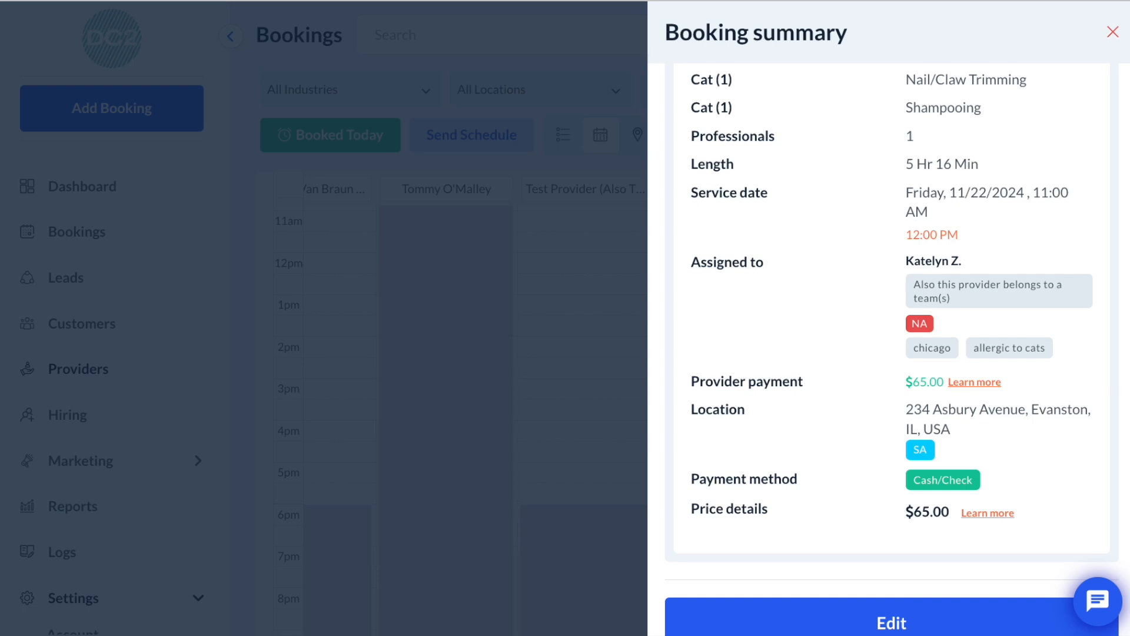
Step: Open the provider payments page, set the date range's end date to 11/21/2024 and review the amounts due
click(125, 362)
click(140, 373)
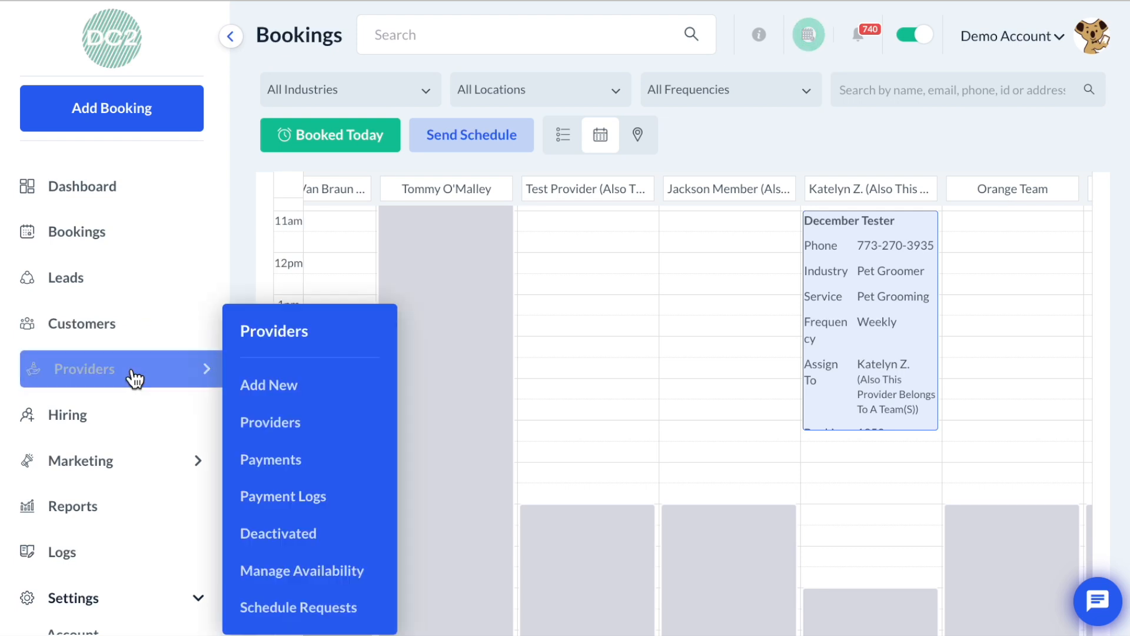
click(272, 470)
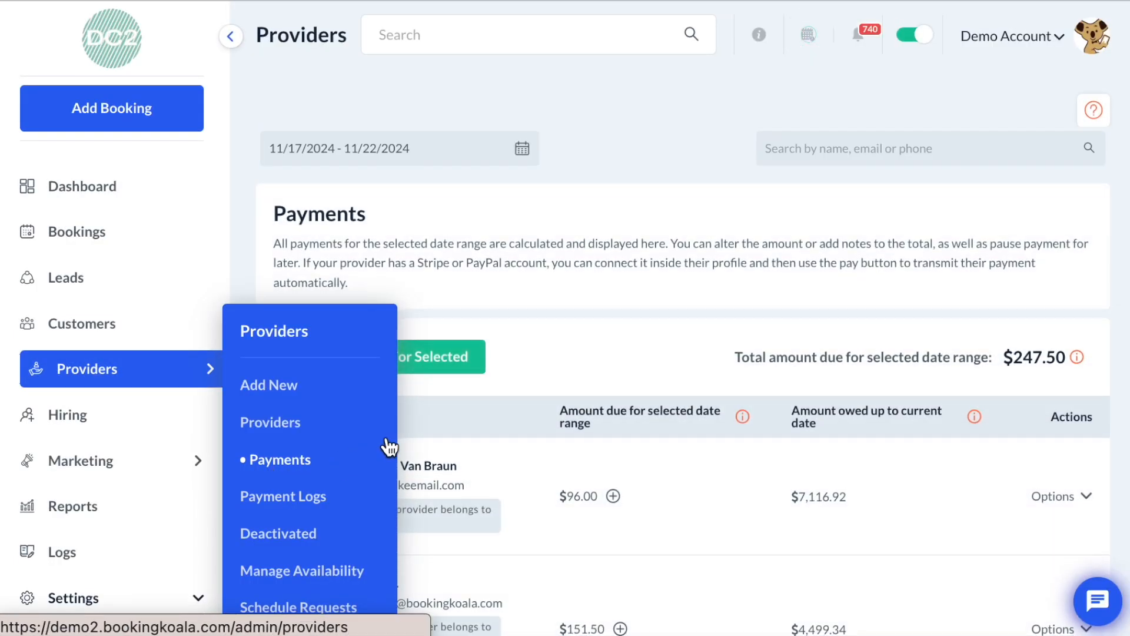
click(429, 151)
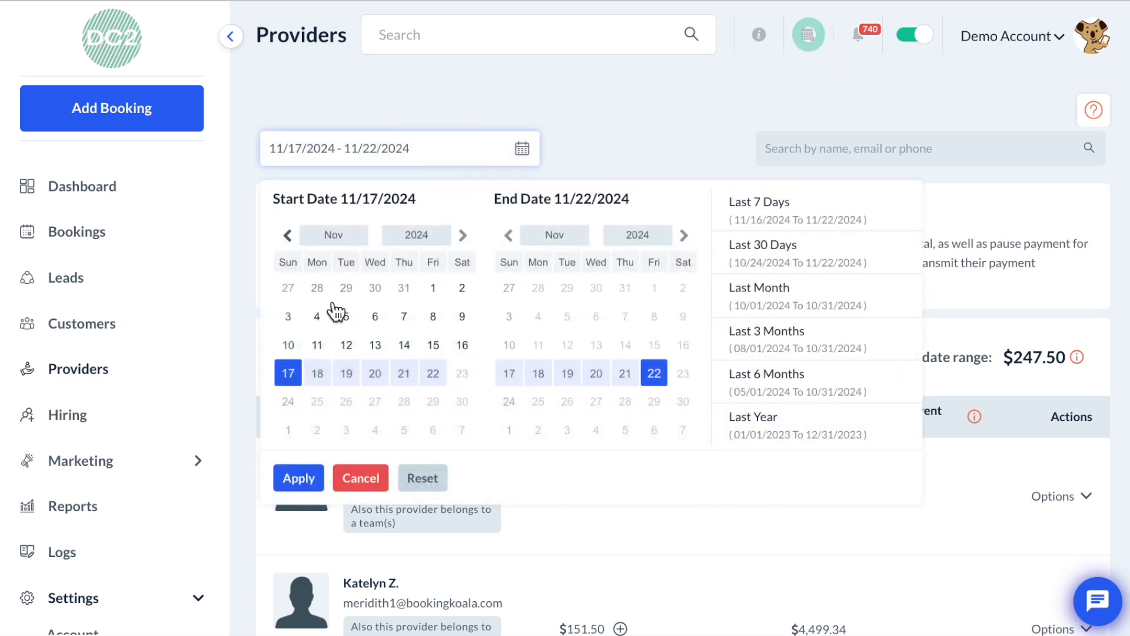
click(636, 377)
click(306, 480)
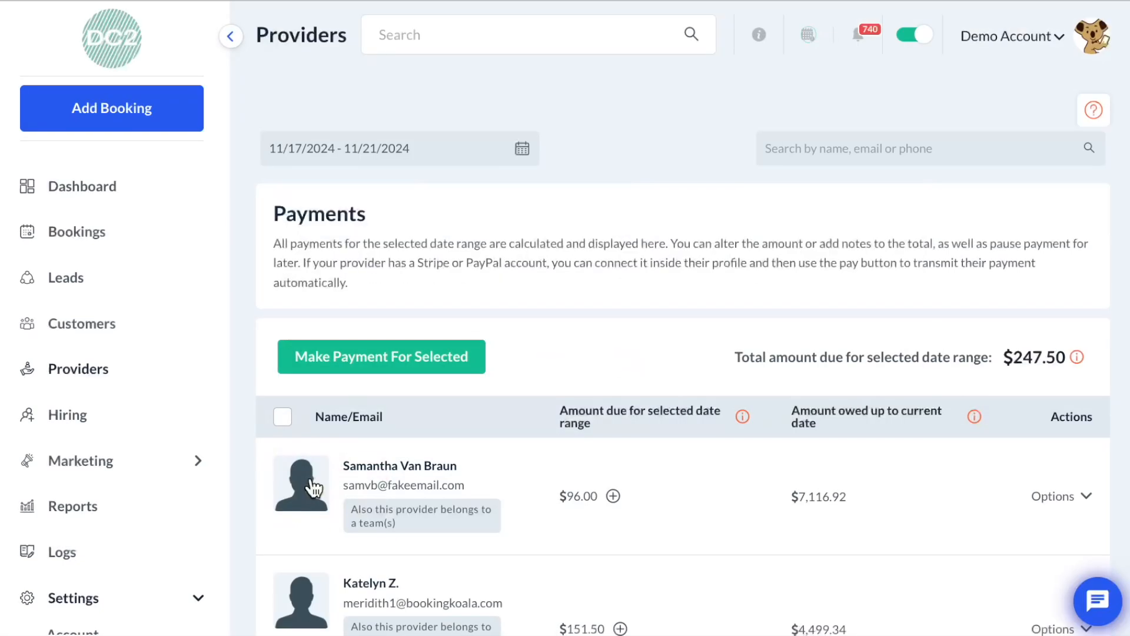
scroll(312, 482, down, 3)
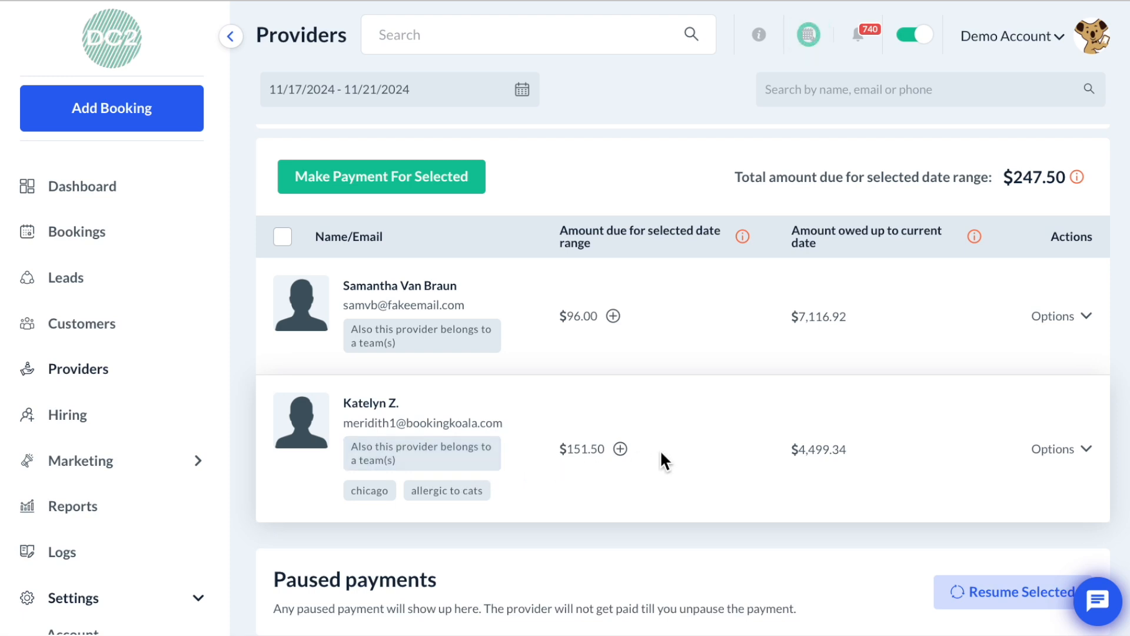
Step: Pause the first listed provider's payment, giving the pause reason "new bank account"
click(1048, 314)
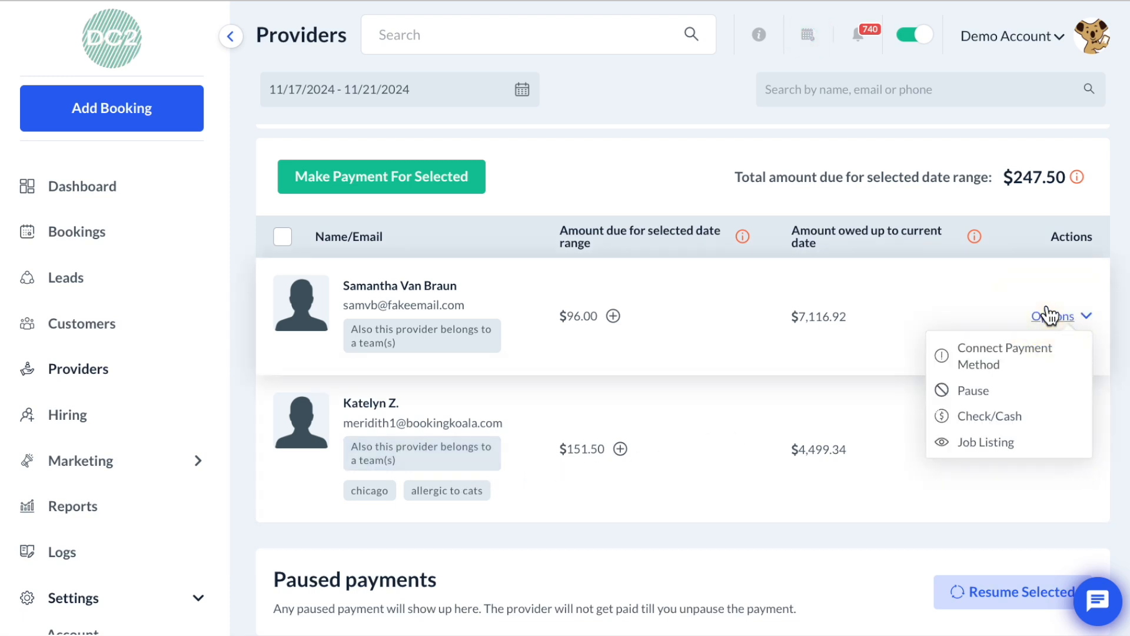
click(1046, 393)
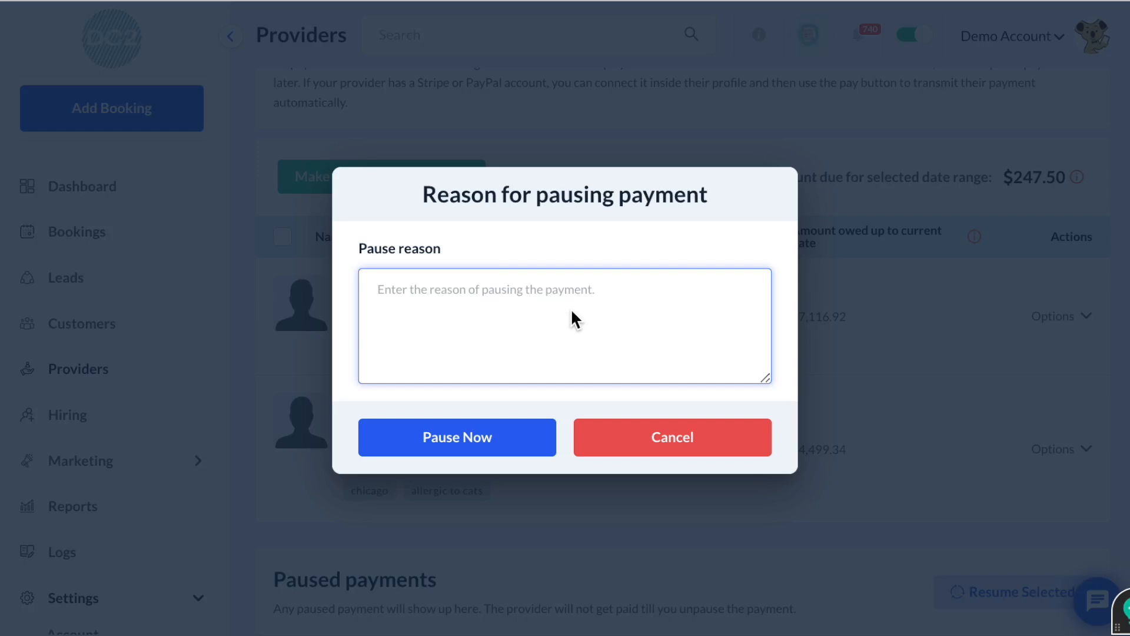
text(new bank acco)
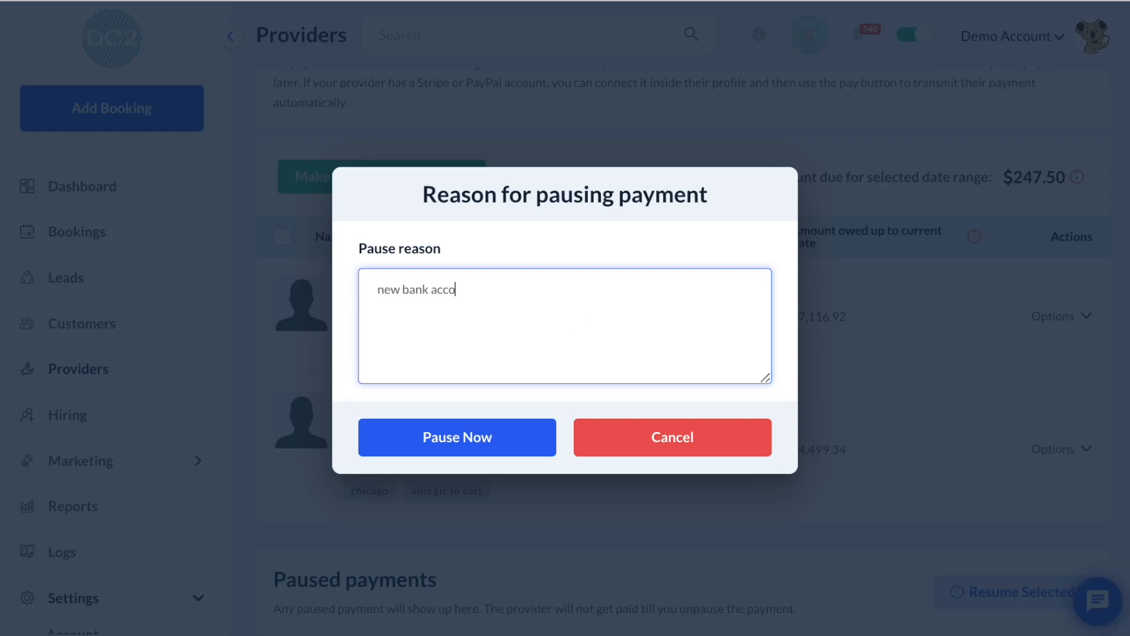
text(unt)
click(499, 448)
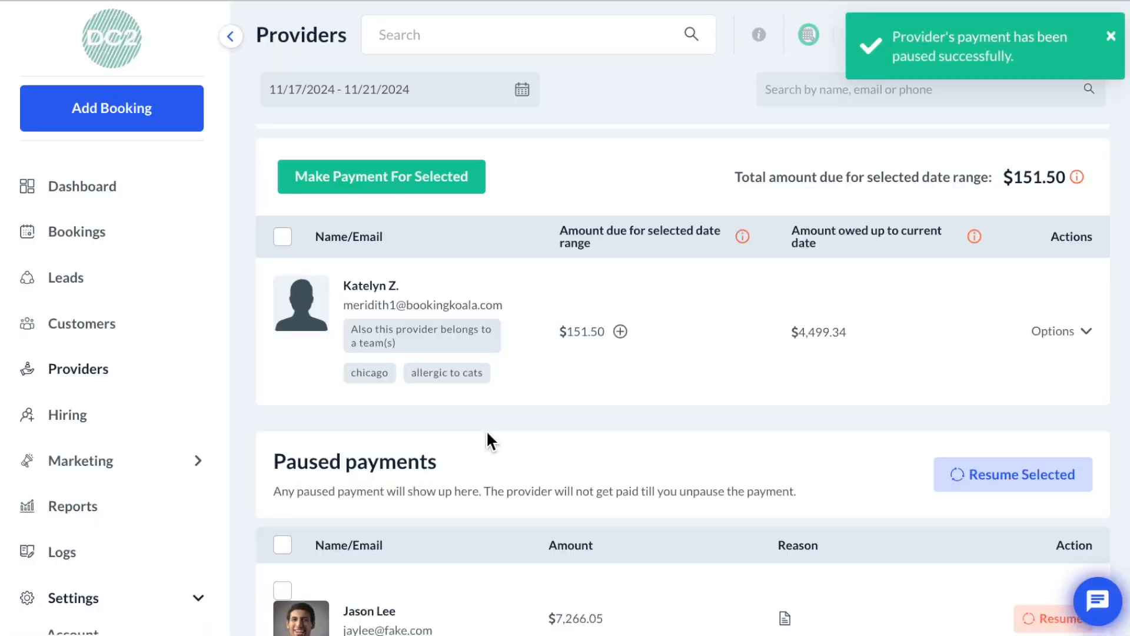
Step: Resume both providers' payments in the Paused payments list, confirming each one
scroll(488, 436, down, 2)
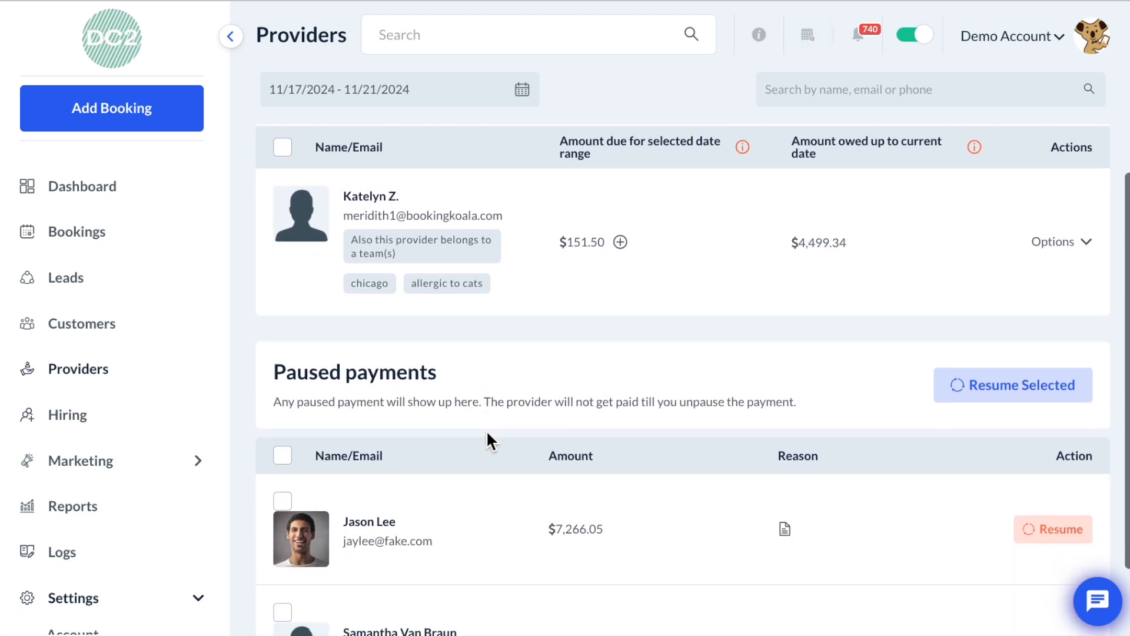
scroll(487, 433, down, 2)
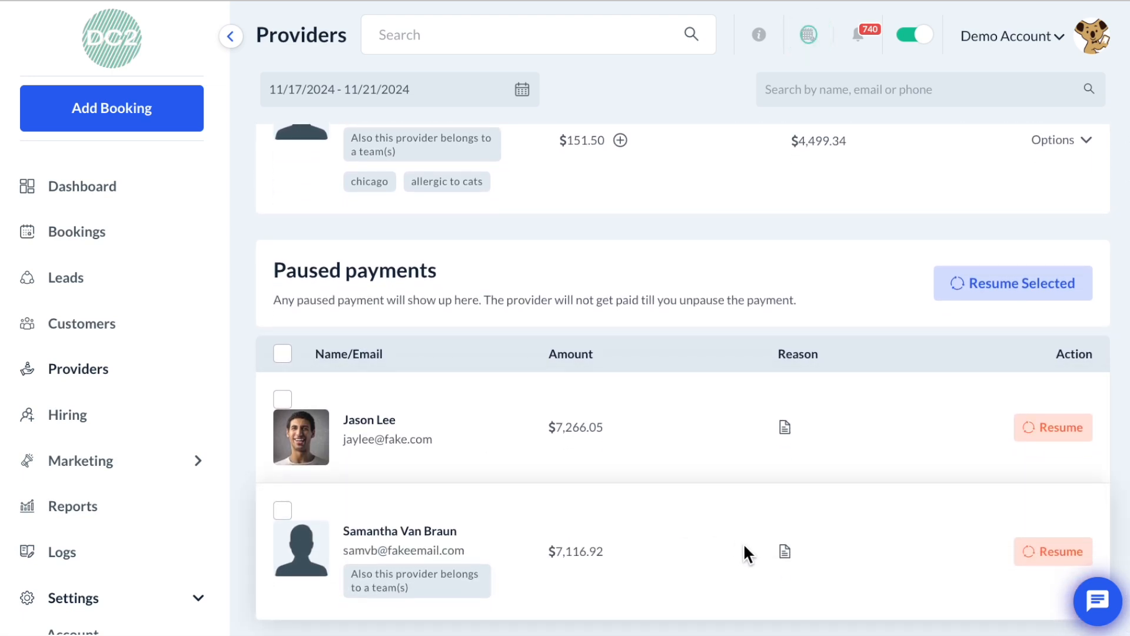
mouse_move(789, 558)
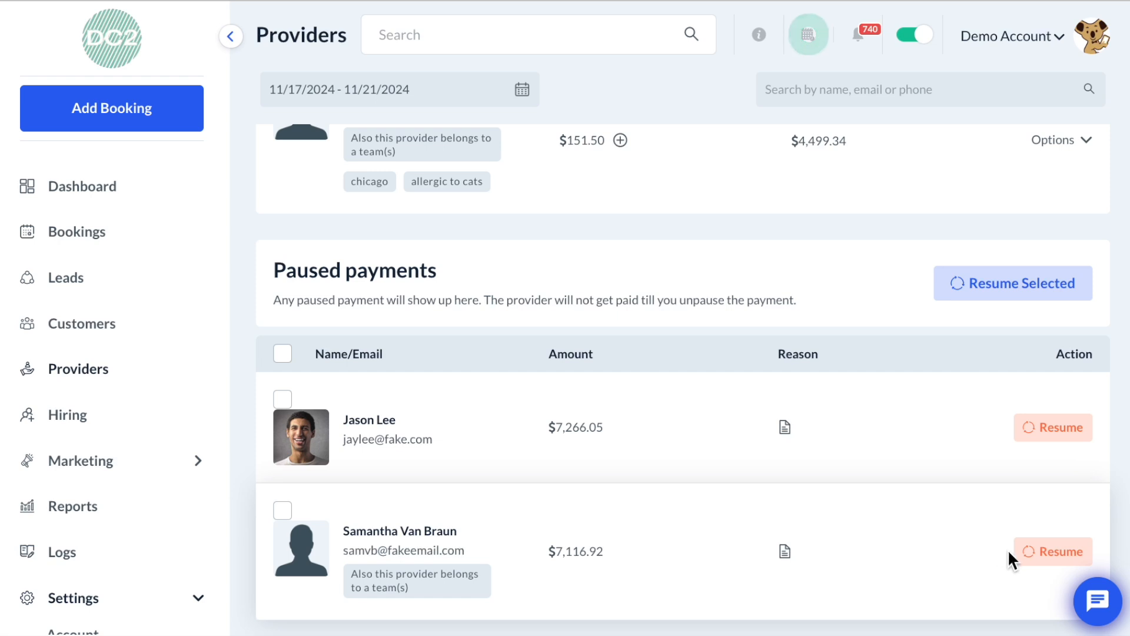
click(1059, 551)
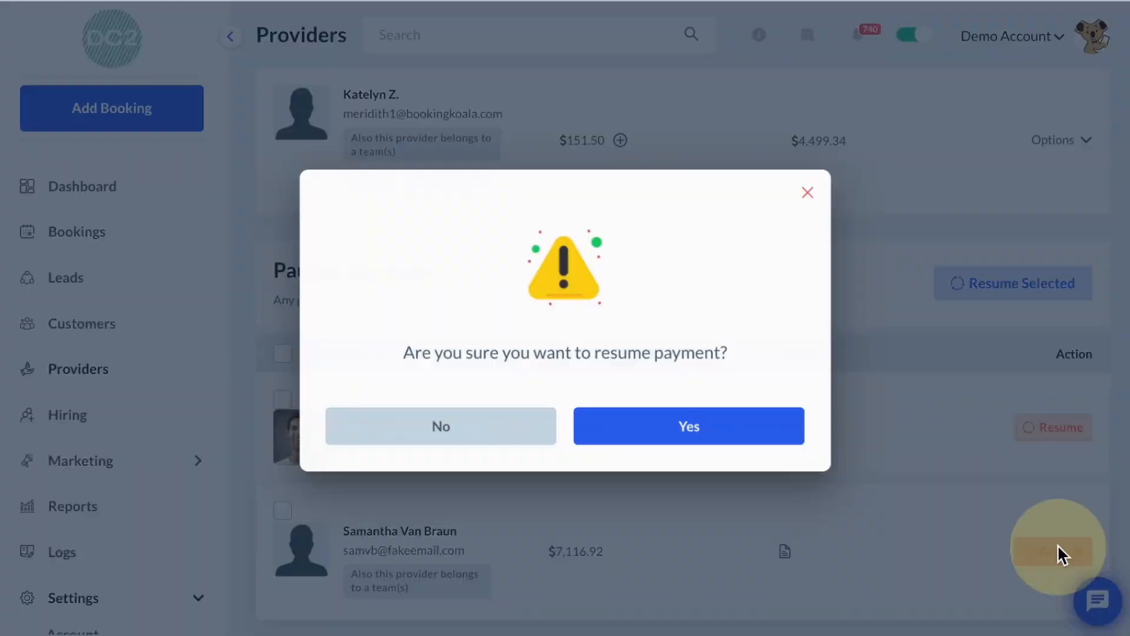
click(765, 428)
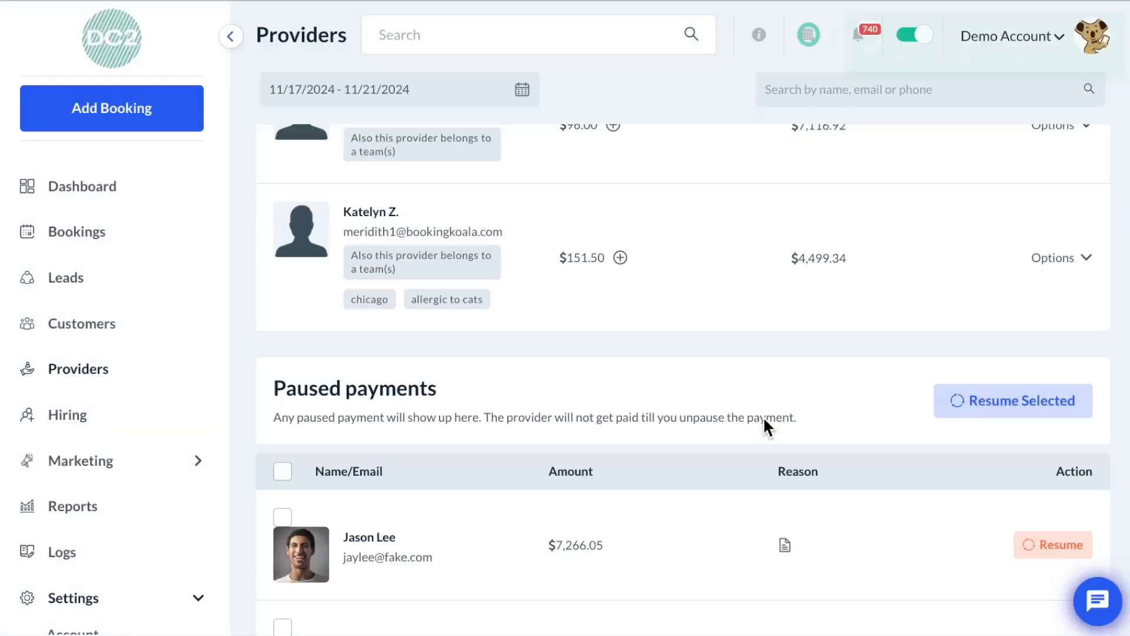
click(1038, 560)
click(734, 428)
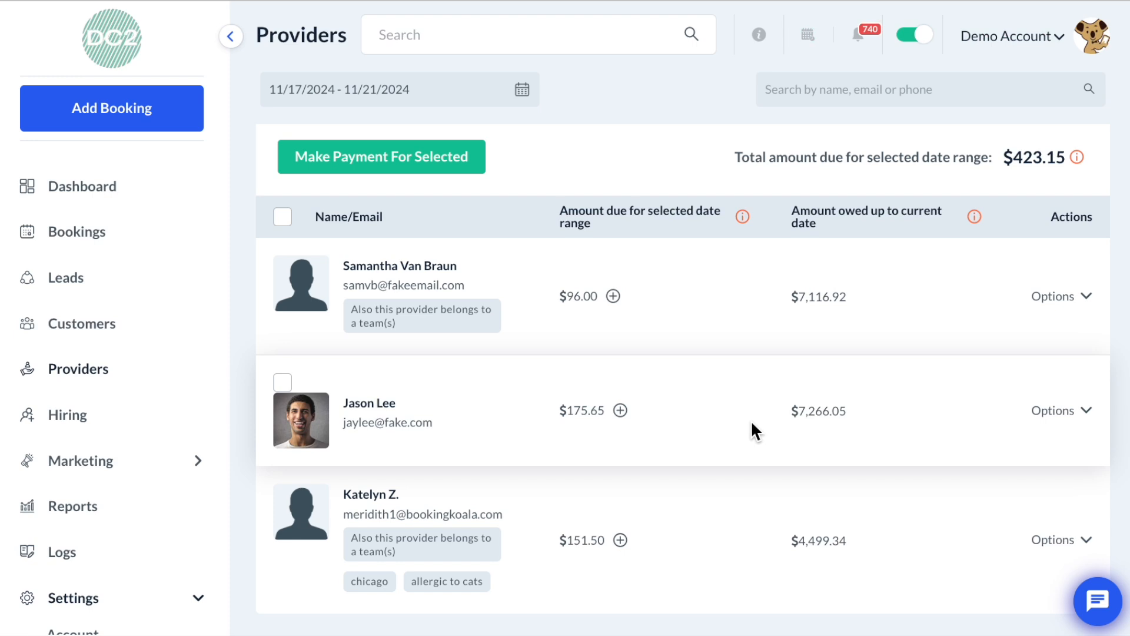
Step: Pay the provider tagged "chicago" by check/cash for the selected date range and confirm the payment
click(1060, 415)
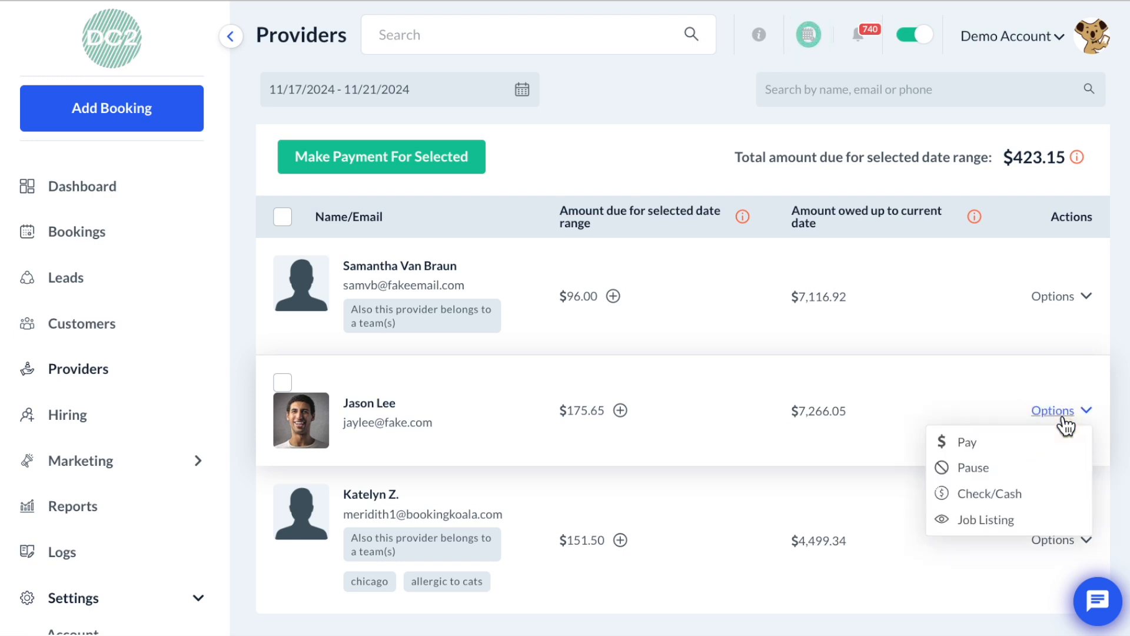
click(1057, 543)
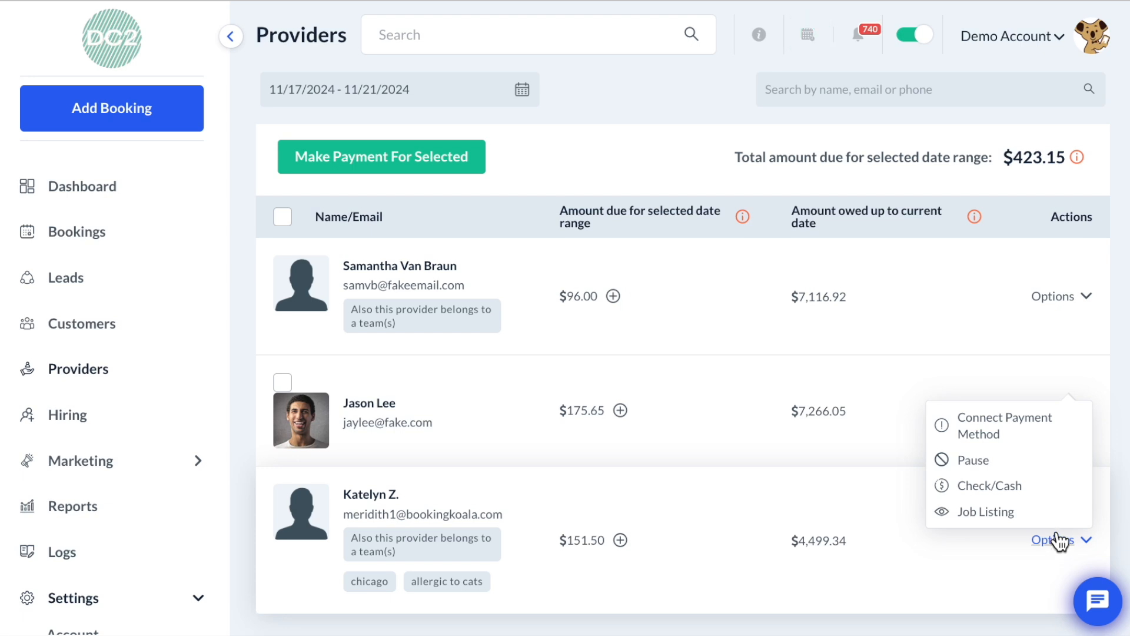
click(1041, 490)
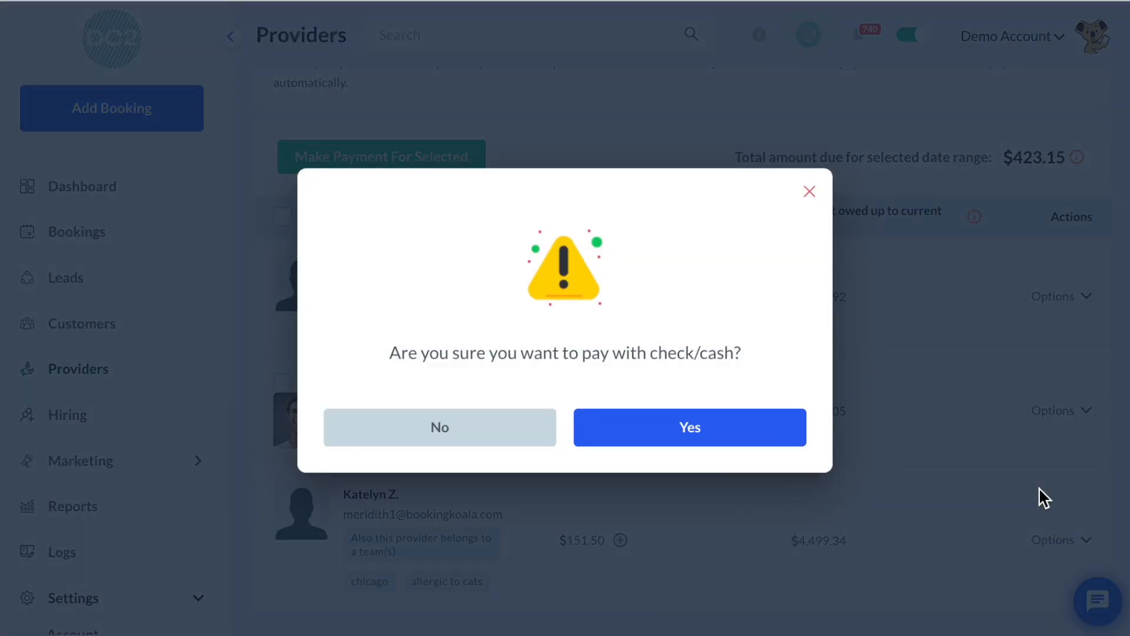
click(737, 425)
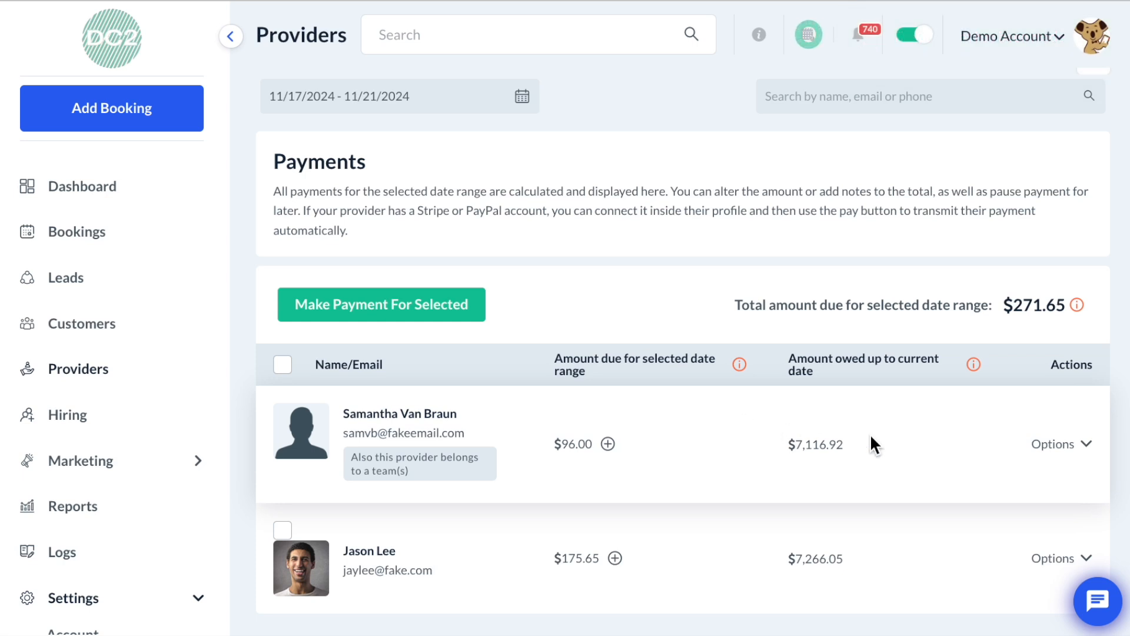
Step: Open the first provider's job listing, review the booking's pay breakdown and close the listing
click(1083, 445)
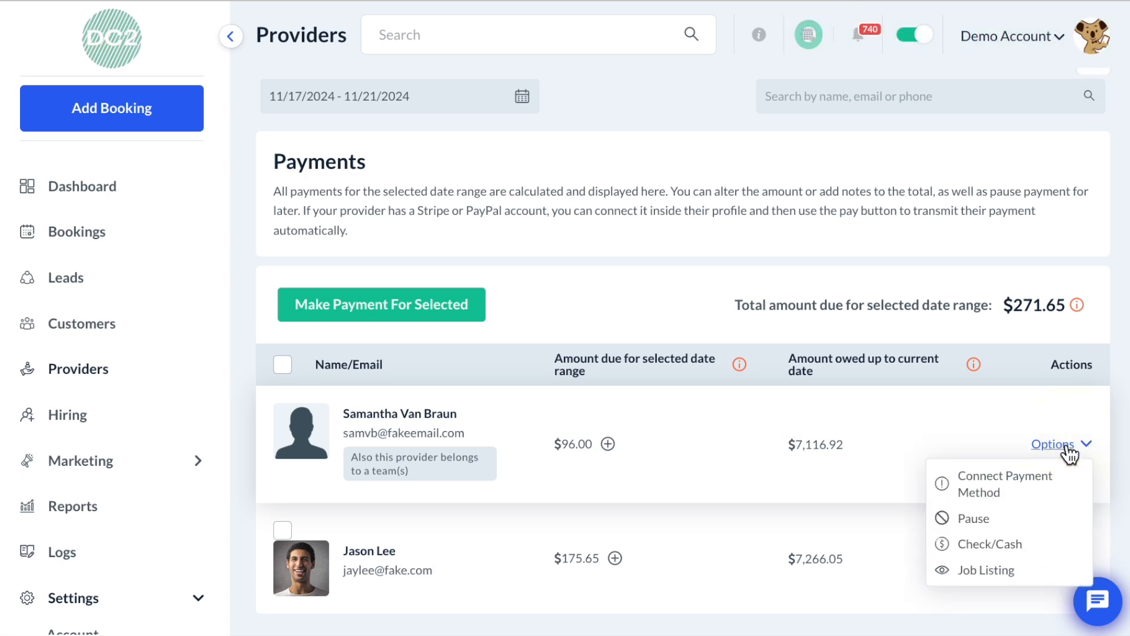
click(1001, 570)
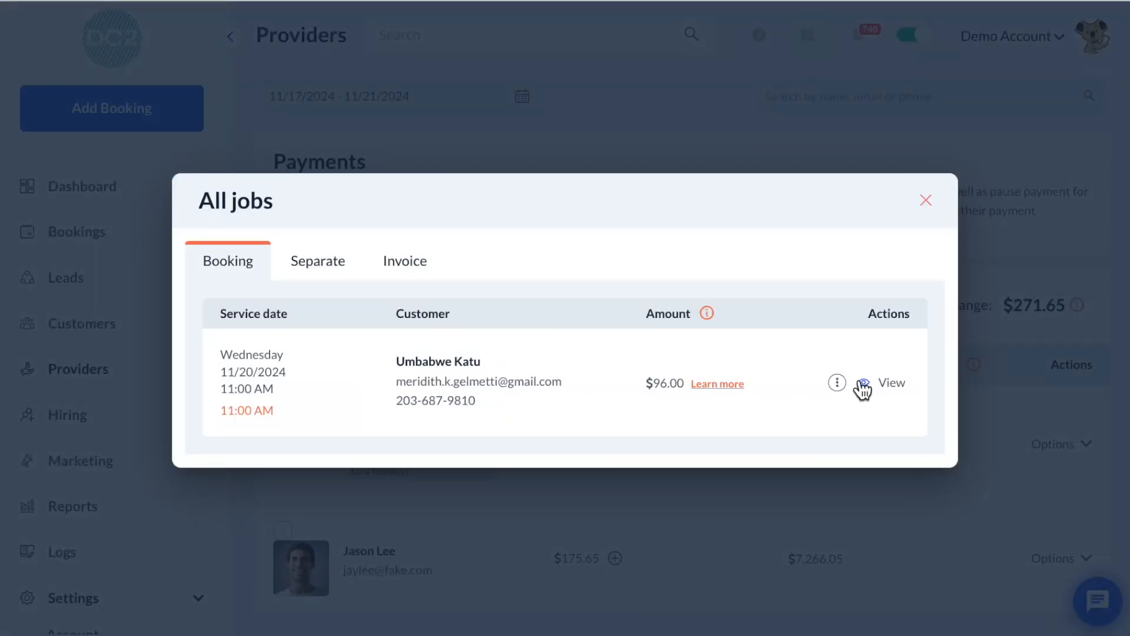
click(836, 384)
mouse_move(714, 393)
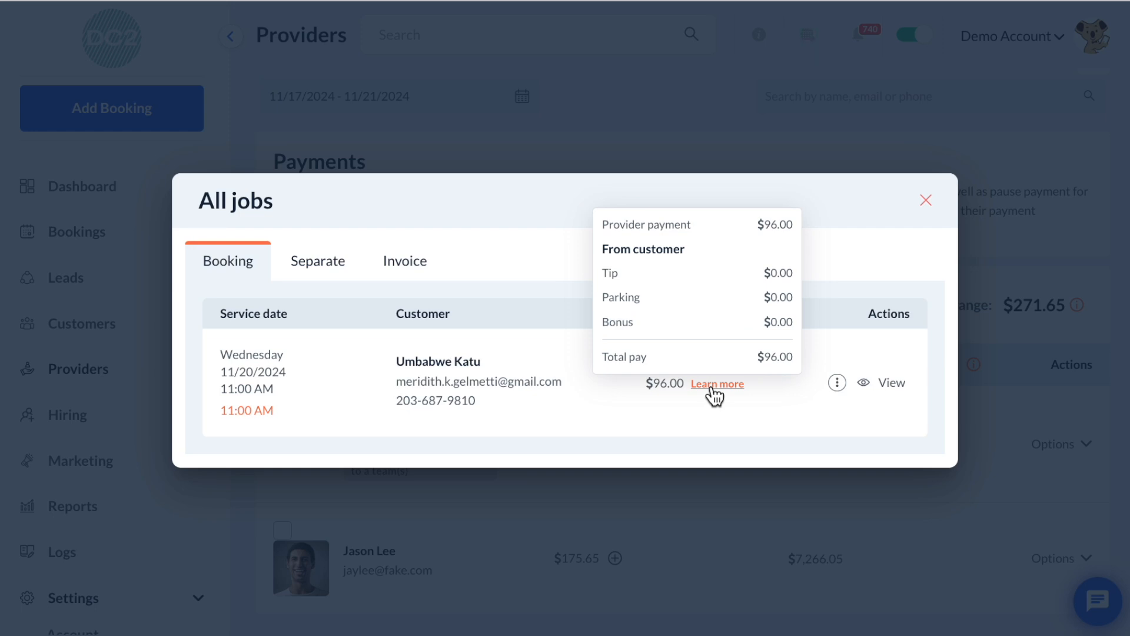
click(928, 203)
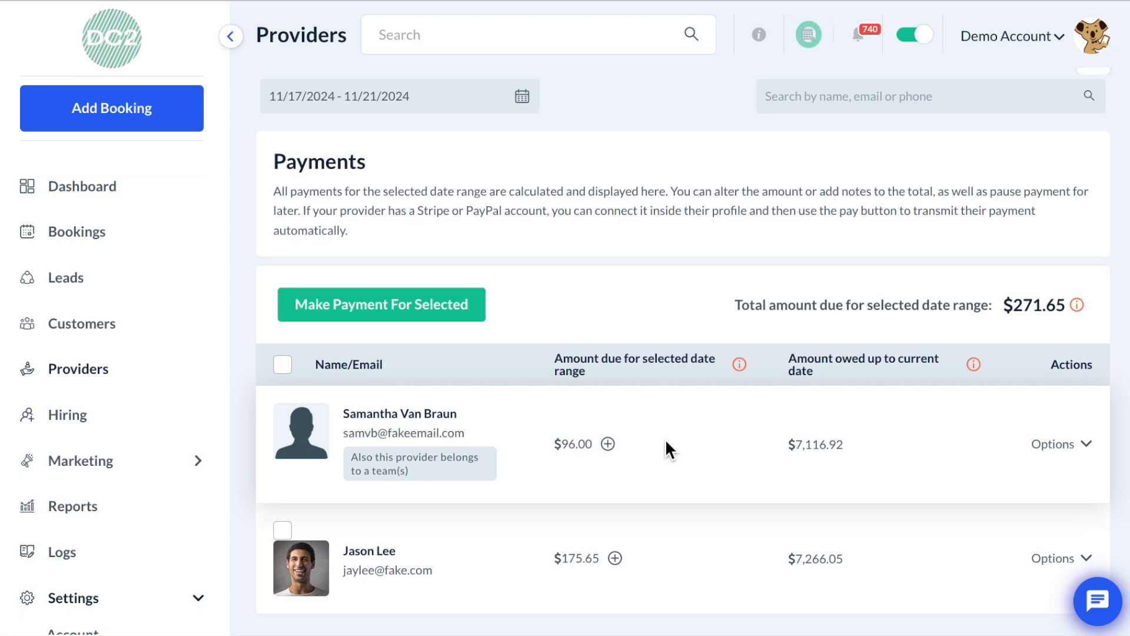
Step: Adjust the first provider's amount due to 106.00 with the reason "10 bonus" and check the saved adjustment
click(609, 444)
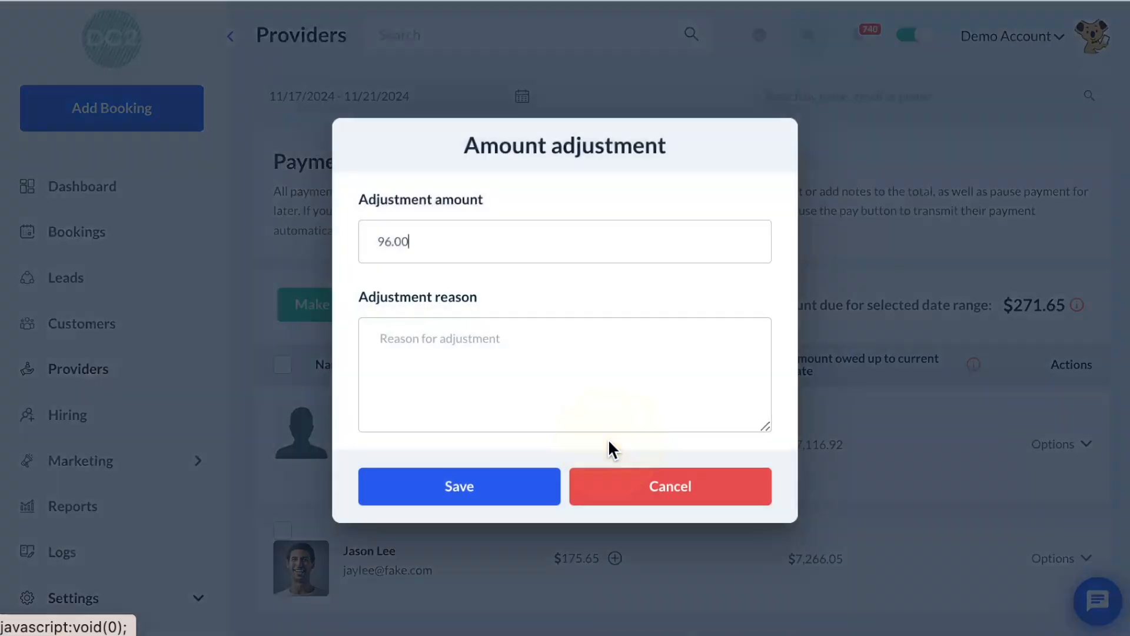
drag(391, 241, 358, 242)
text(10)
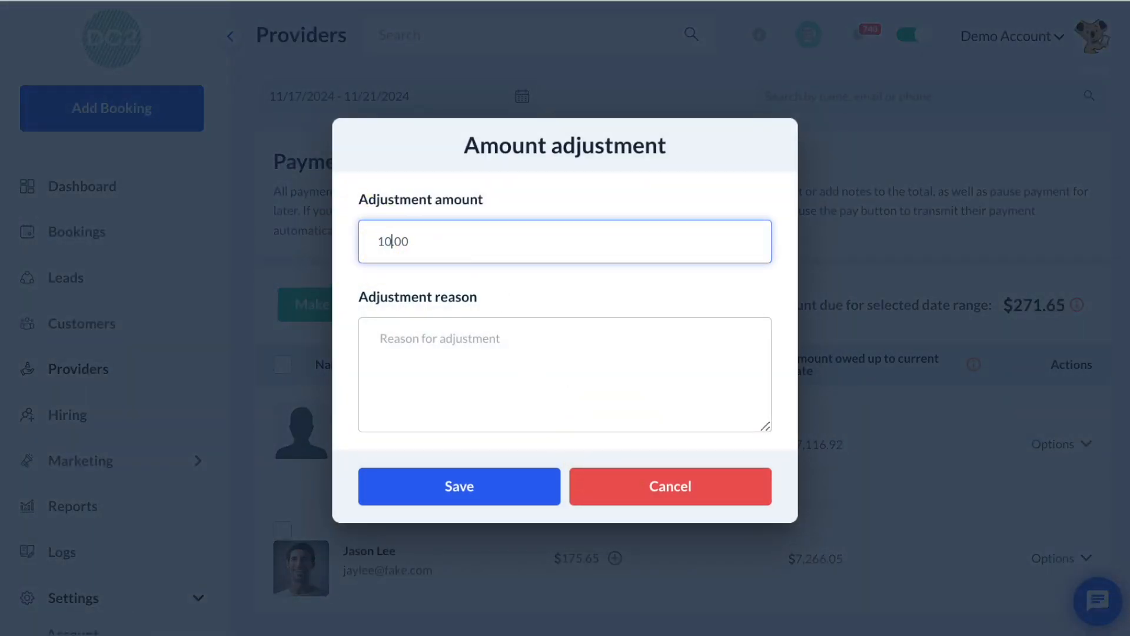
click(396, 367)
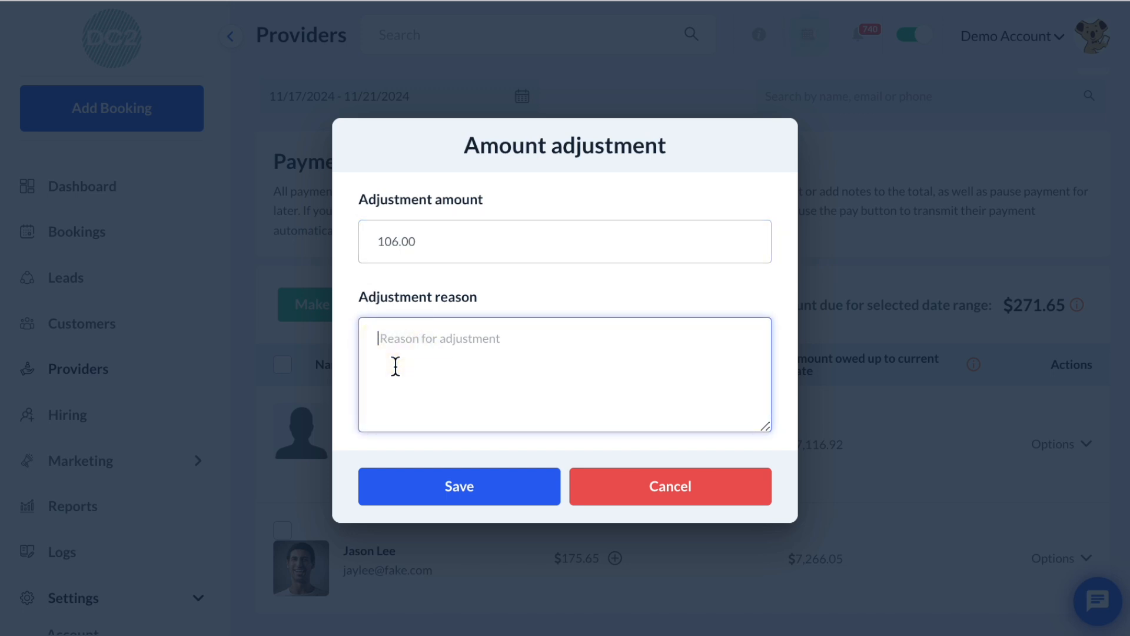
text(10 bonus)
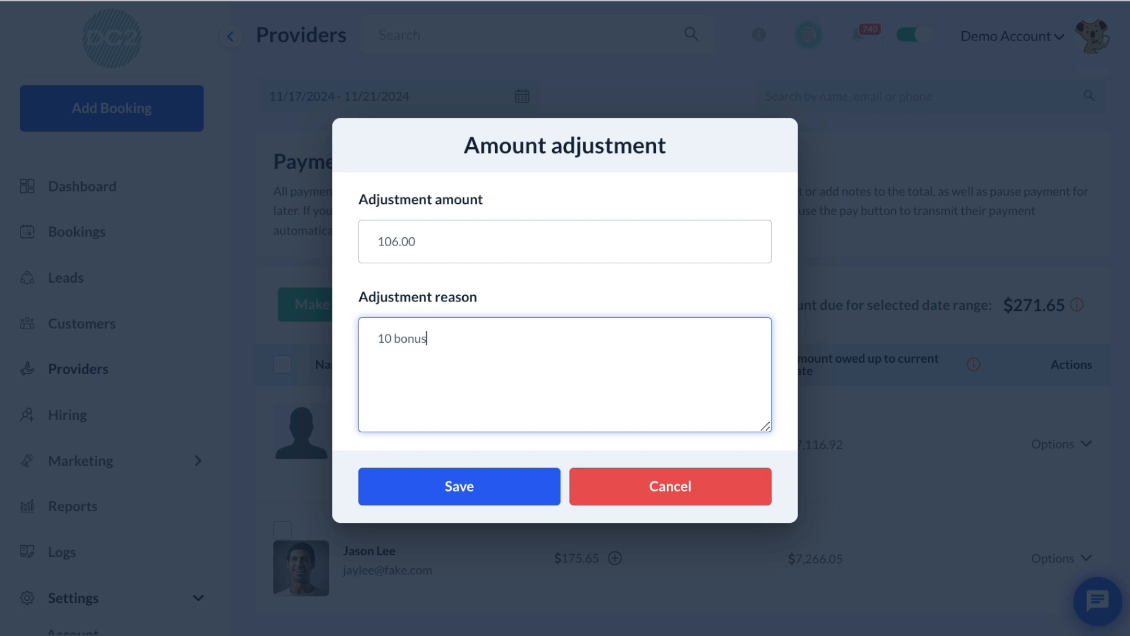
click(405, 482)
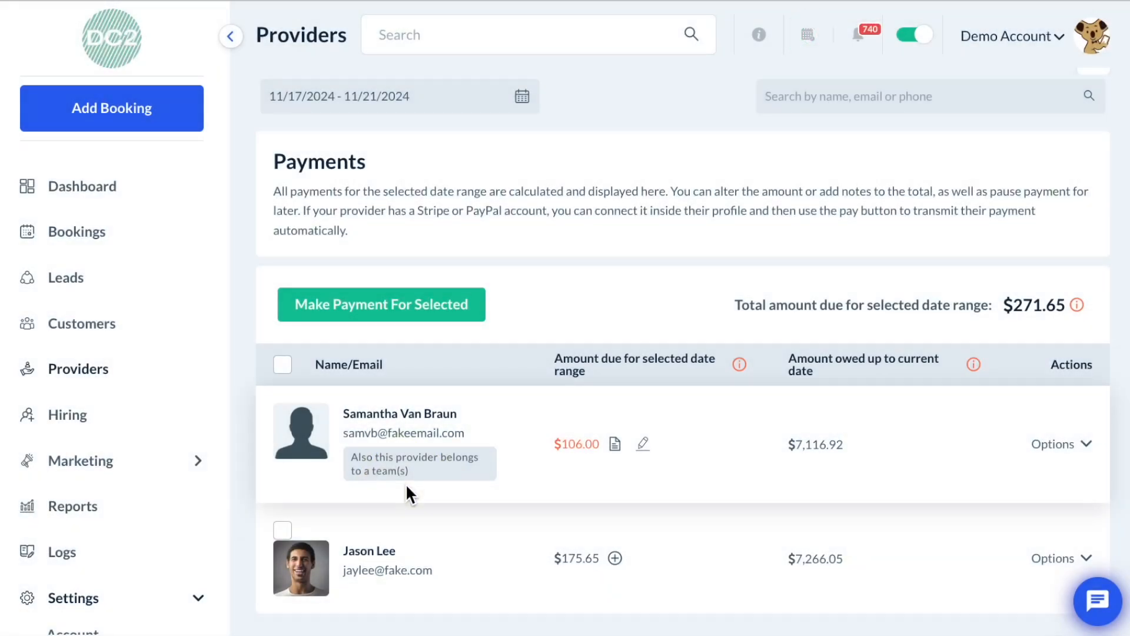
mouse_move(577, 443)
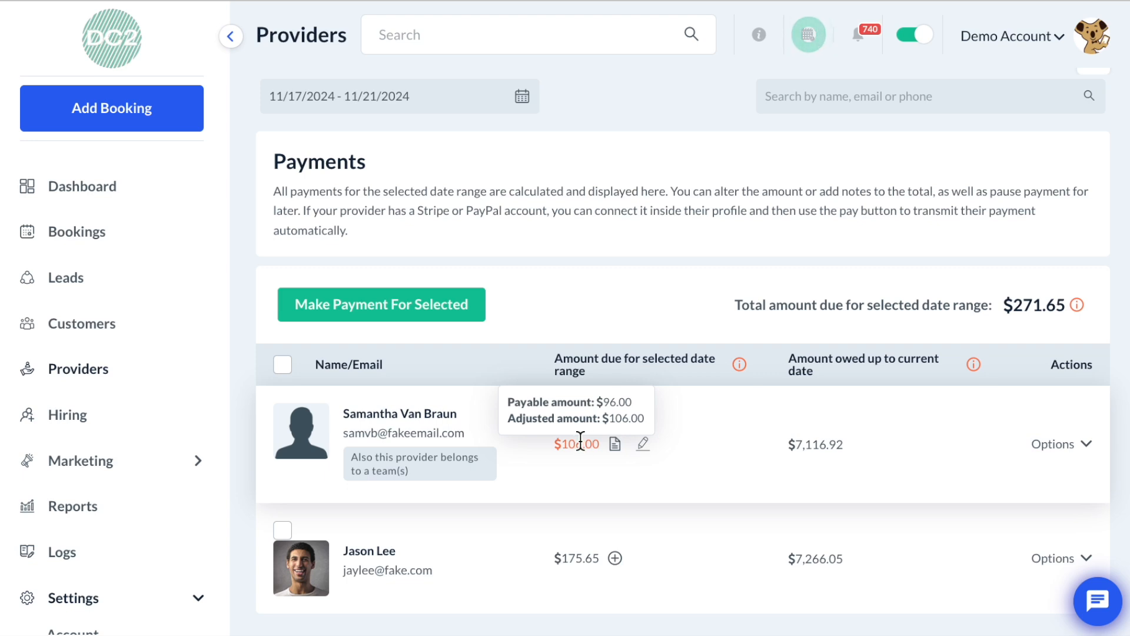
mouse_move(616, 453)
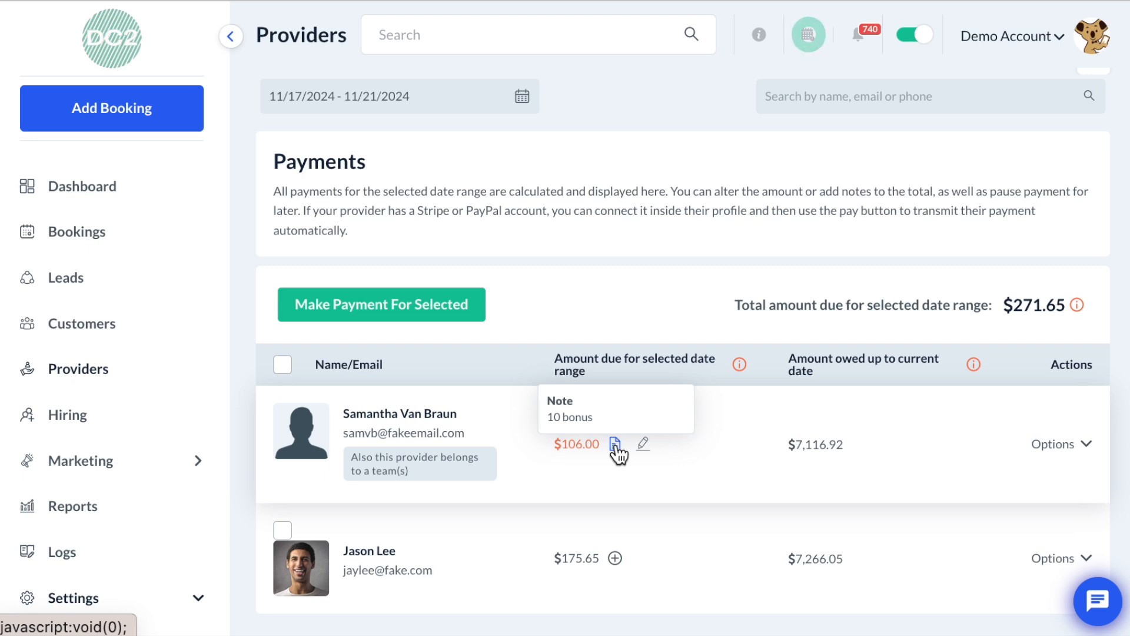
Step: Pay the provider with the adjusted amount by check/cash and confirm the payment
click(1049, 444)
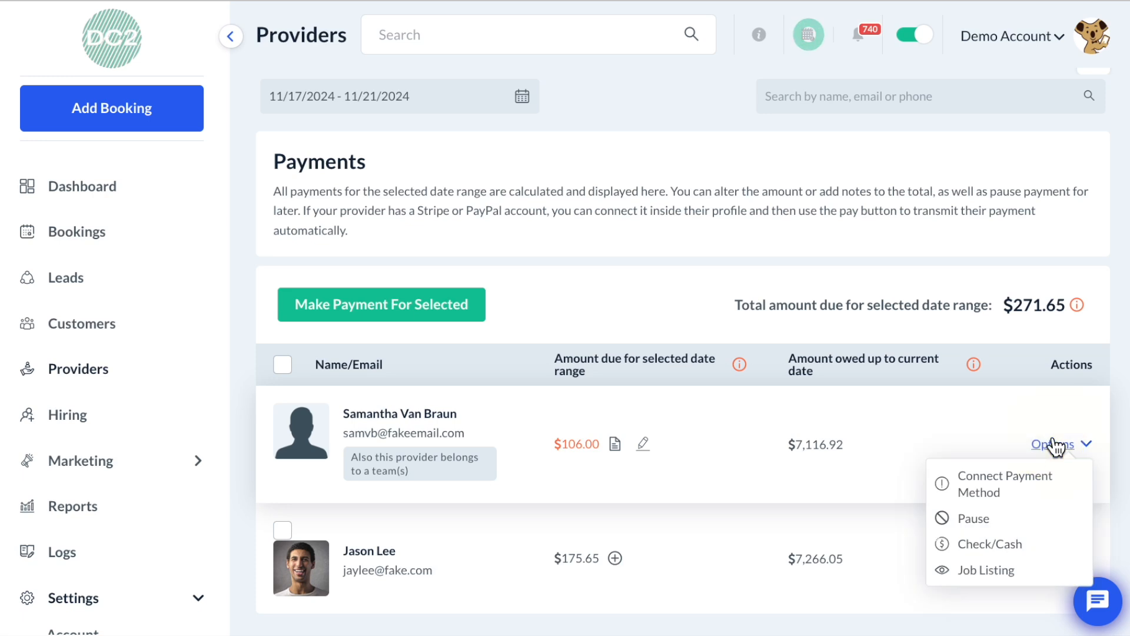
click(1011, 545)
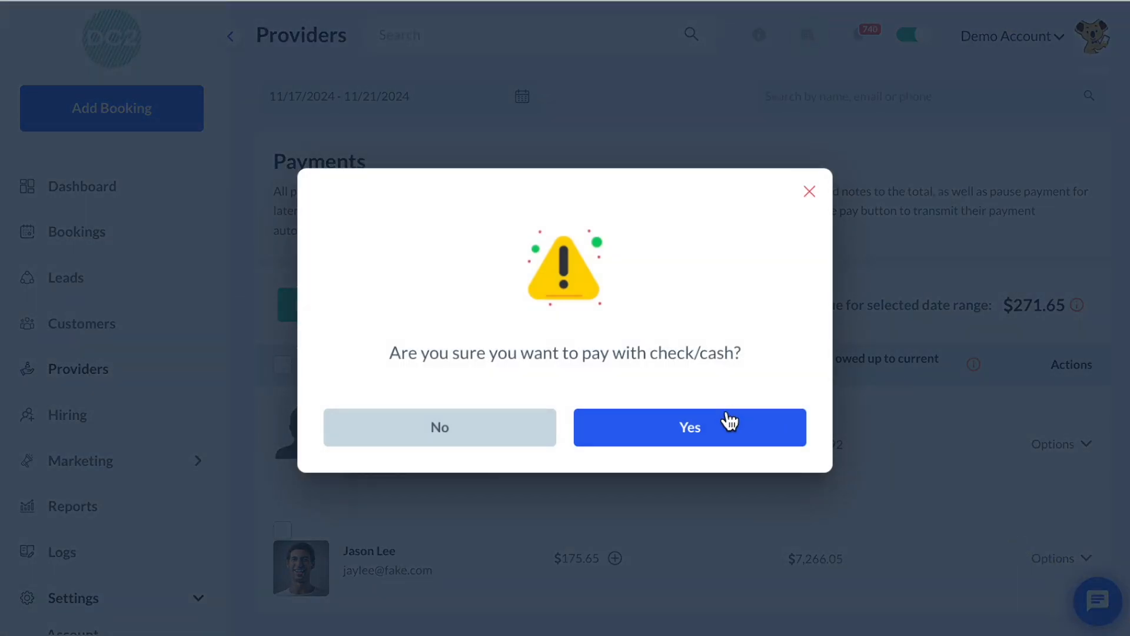
click(724, 426)
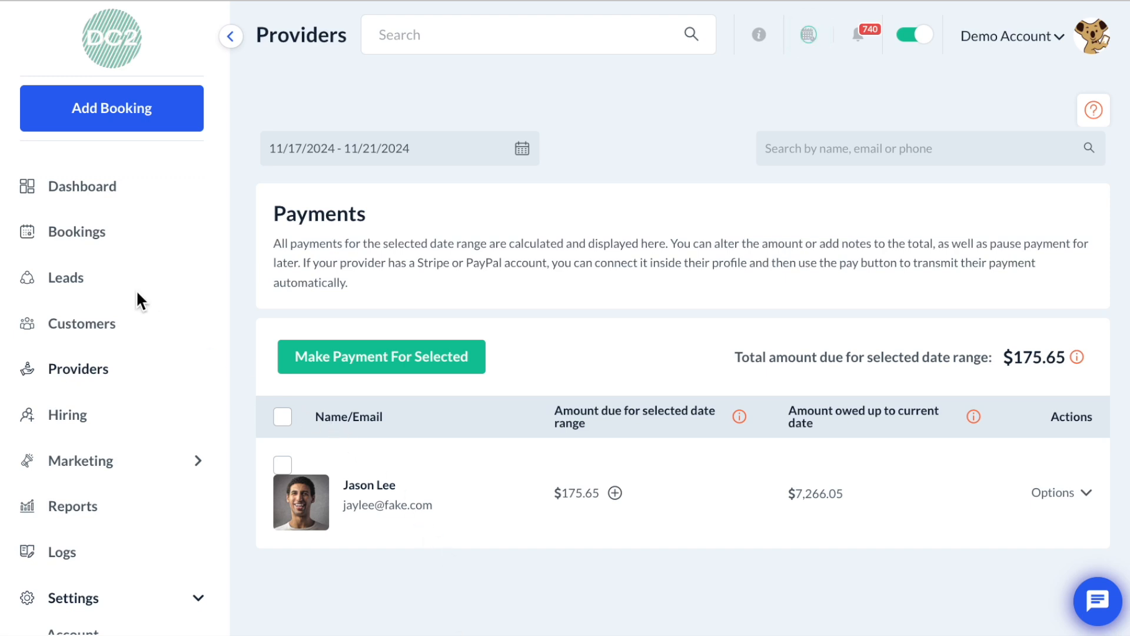
Step: Open the provider payment logs and check the newest past payments
click(99, 361)
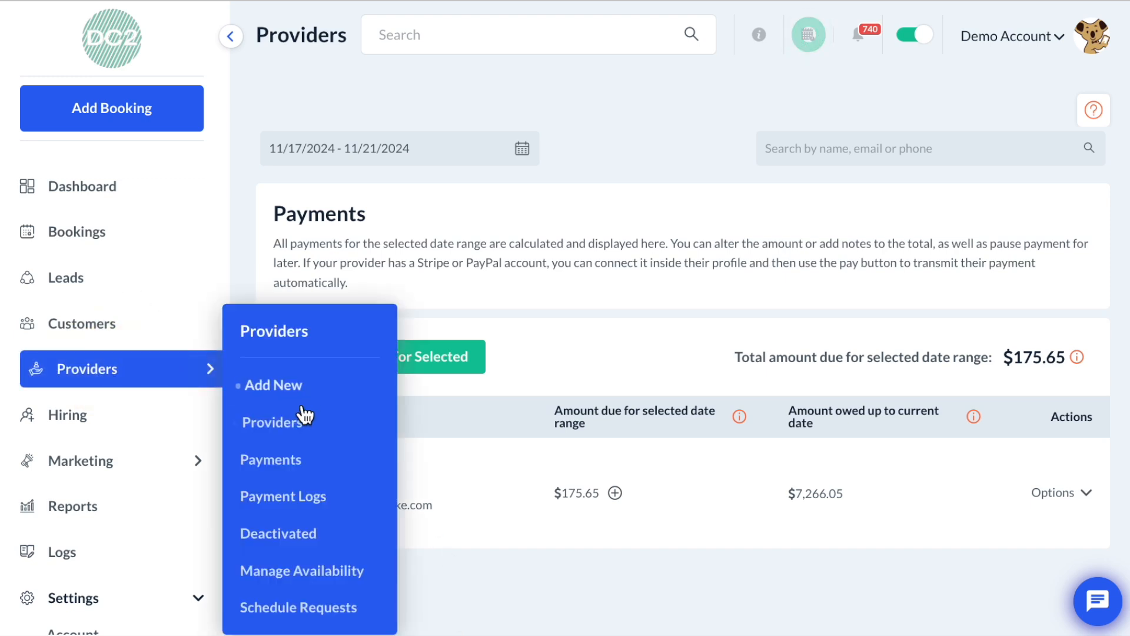
click(320, 501)
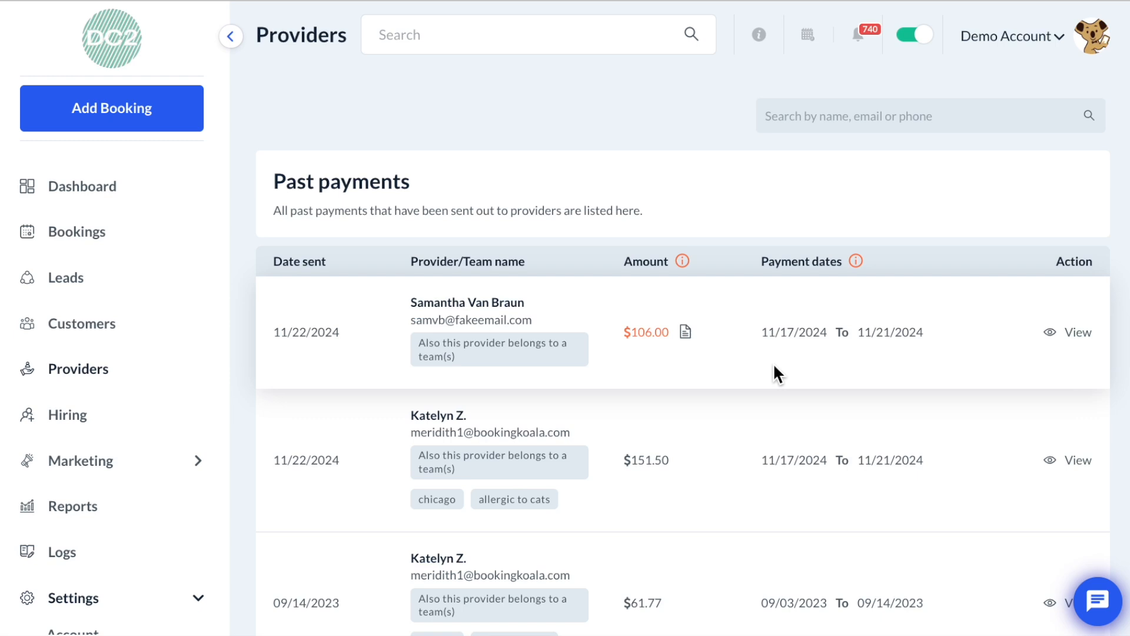
mouse_move(686, 335)
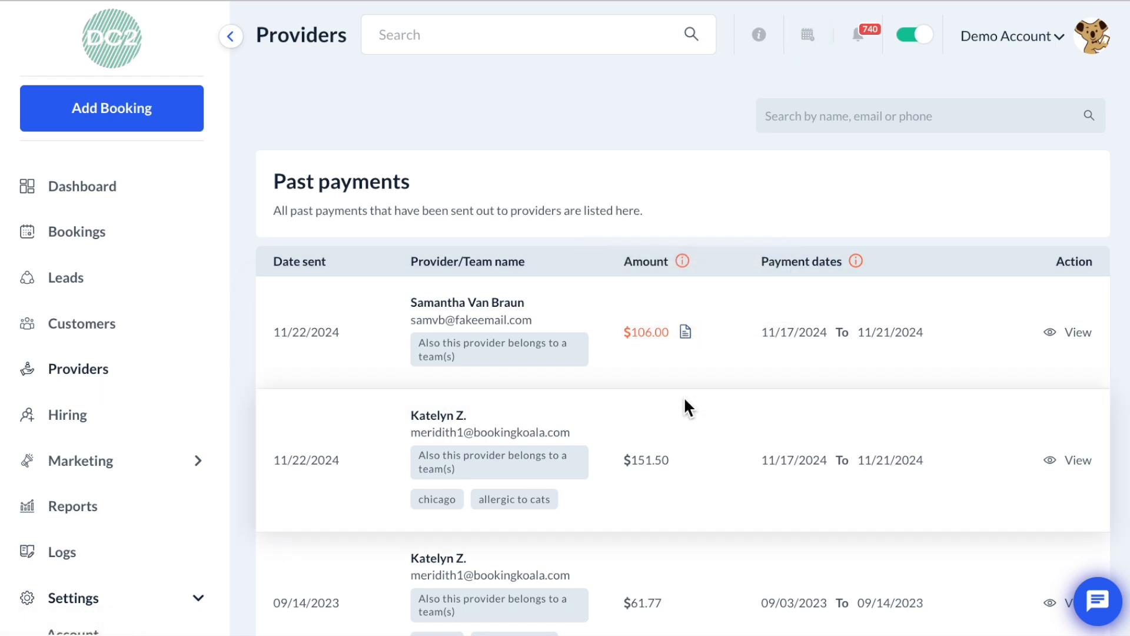
Step: View the details of the adjusted payment and review its completed booking, pay breakdown and pay totals
click(1065, 333)
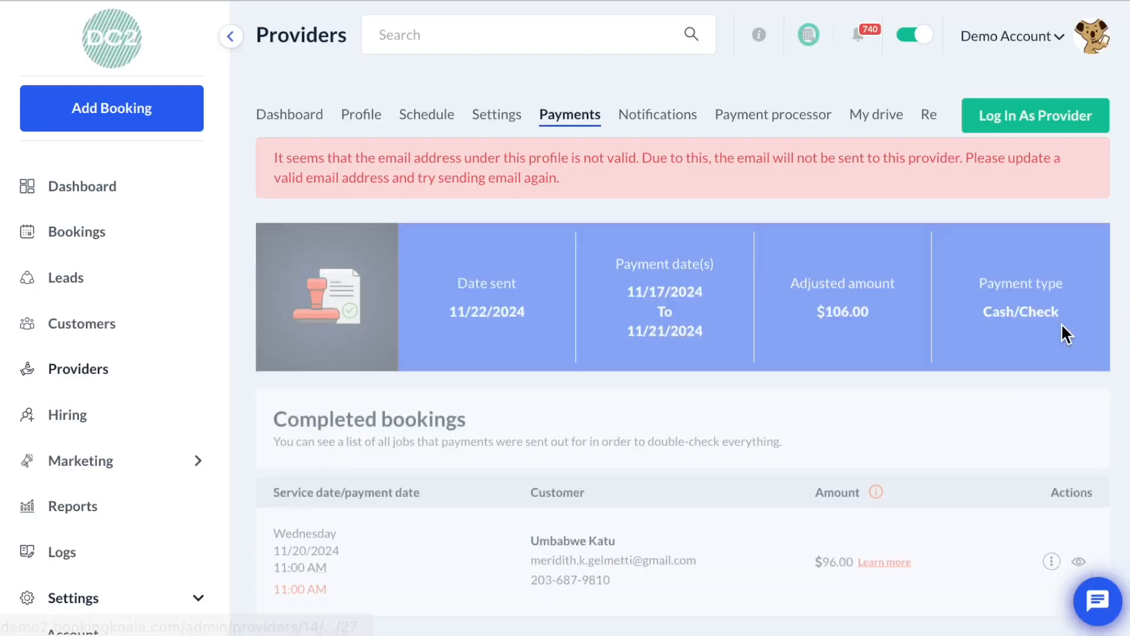
scroll(1061, 323, down, 4)
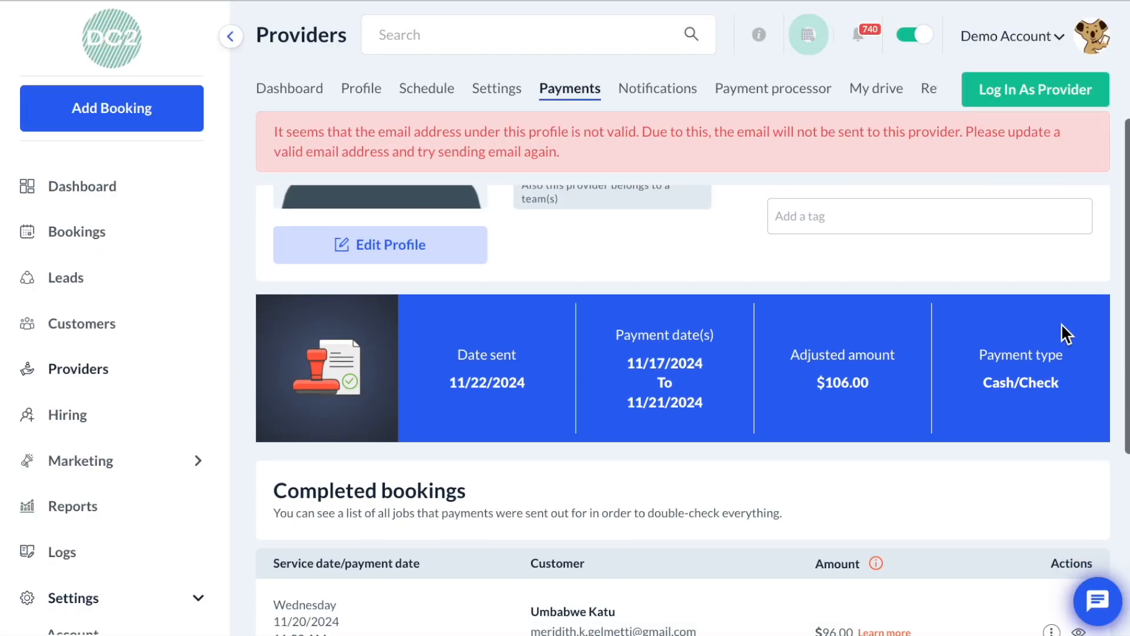
scroll(1062, 323, down, 3)
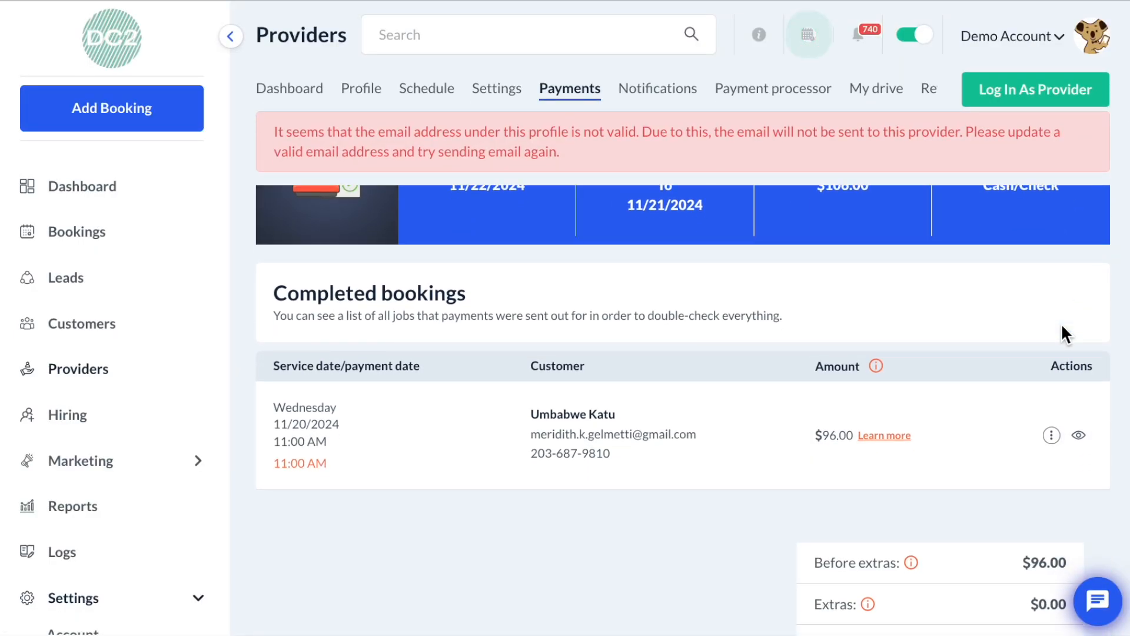
mouse_move(876, 438)
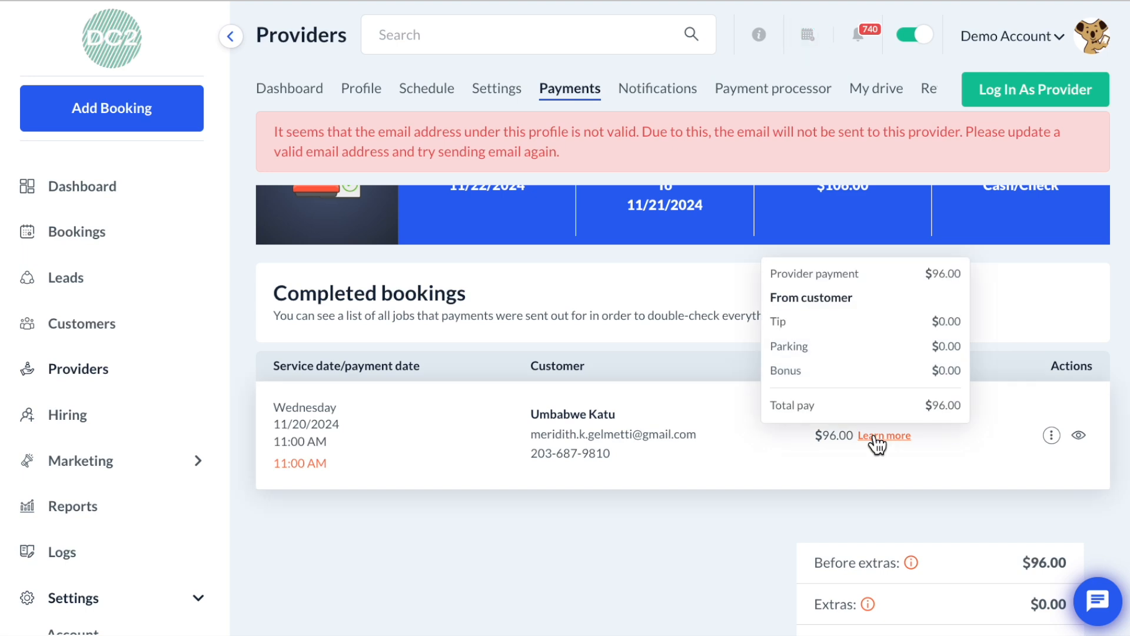
scroll(877, 445, down, 3)
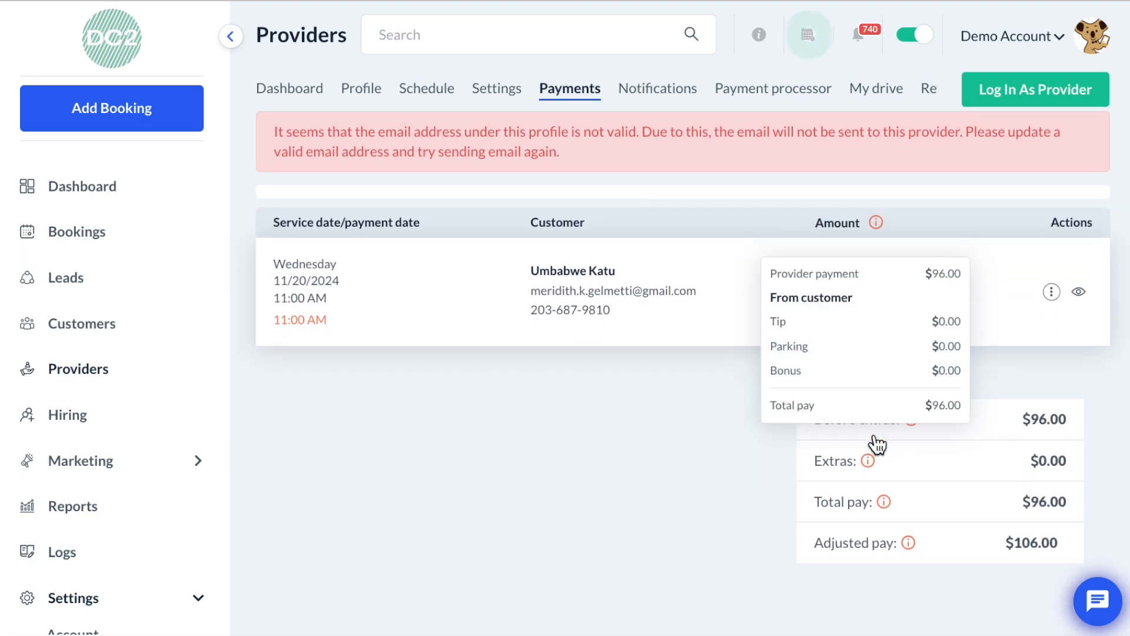
scroll(875, 441, up, 8)
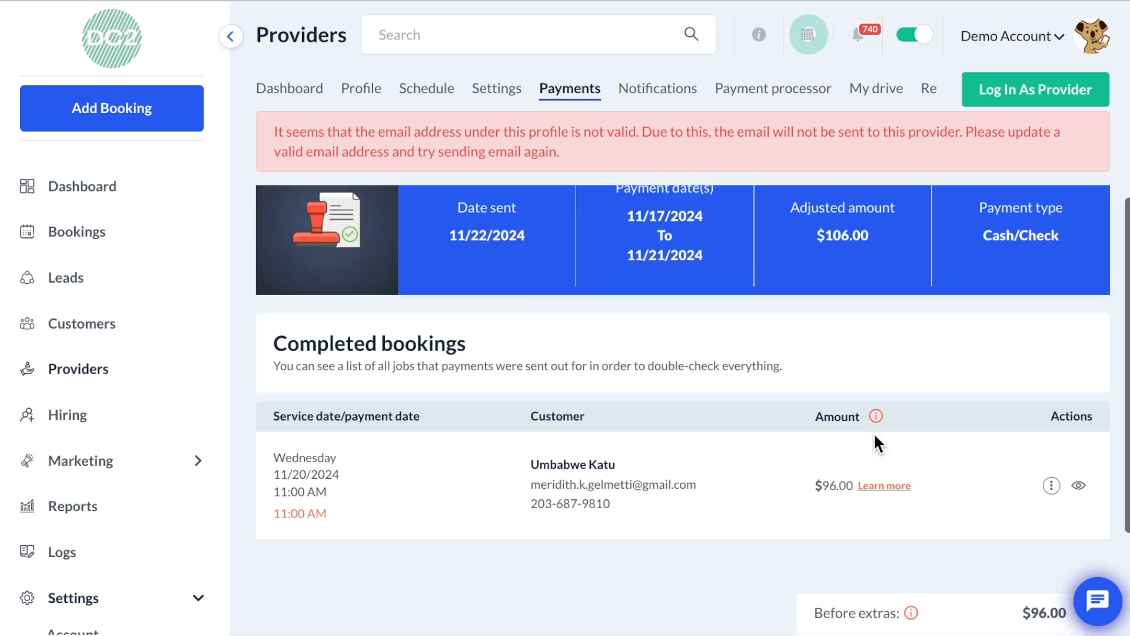
Step: Return to the provider payments page
scroll(874, 434, up, 2)
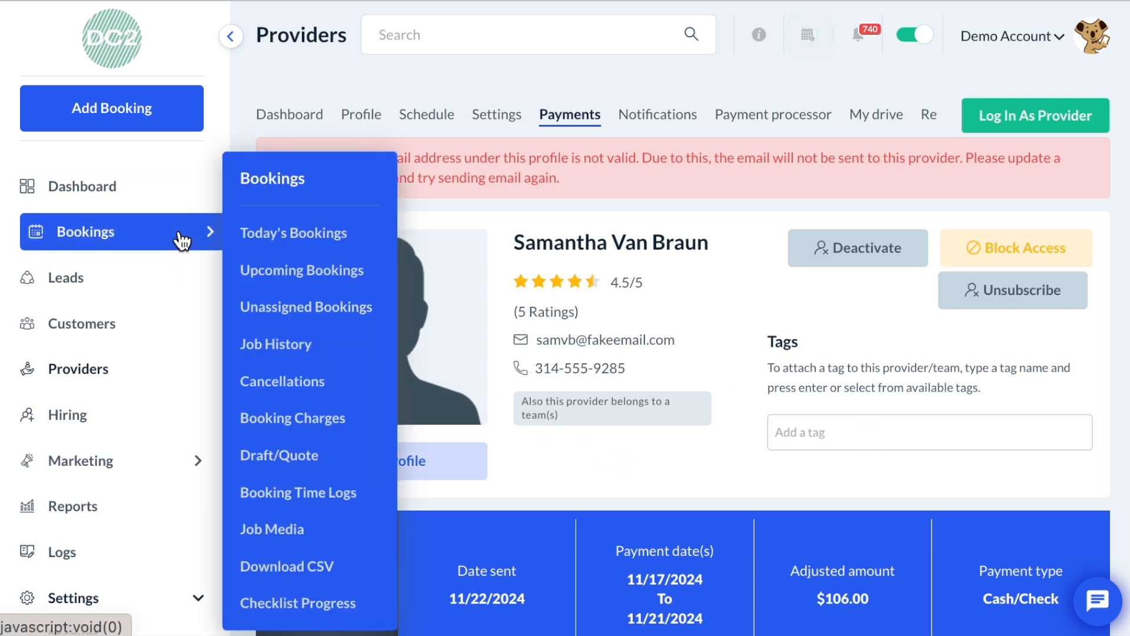
mouse_move(149, 372)
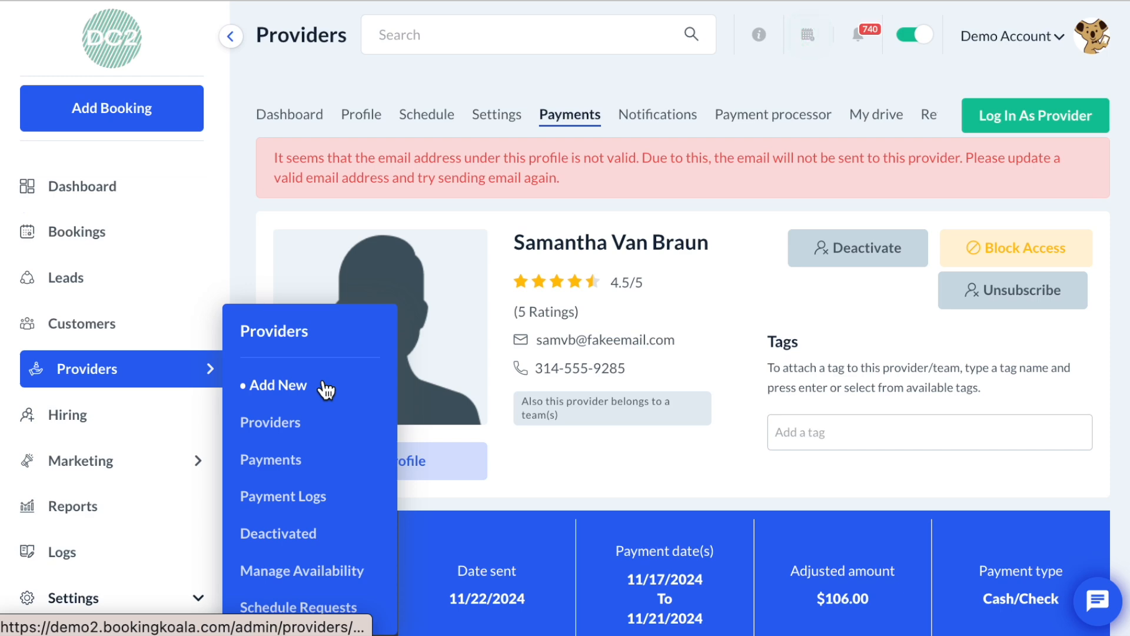
click(318, 462)
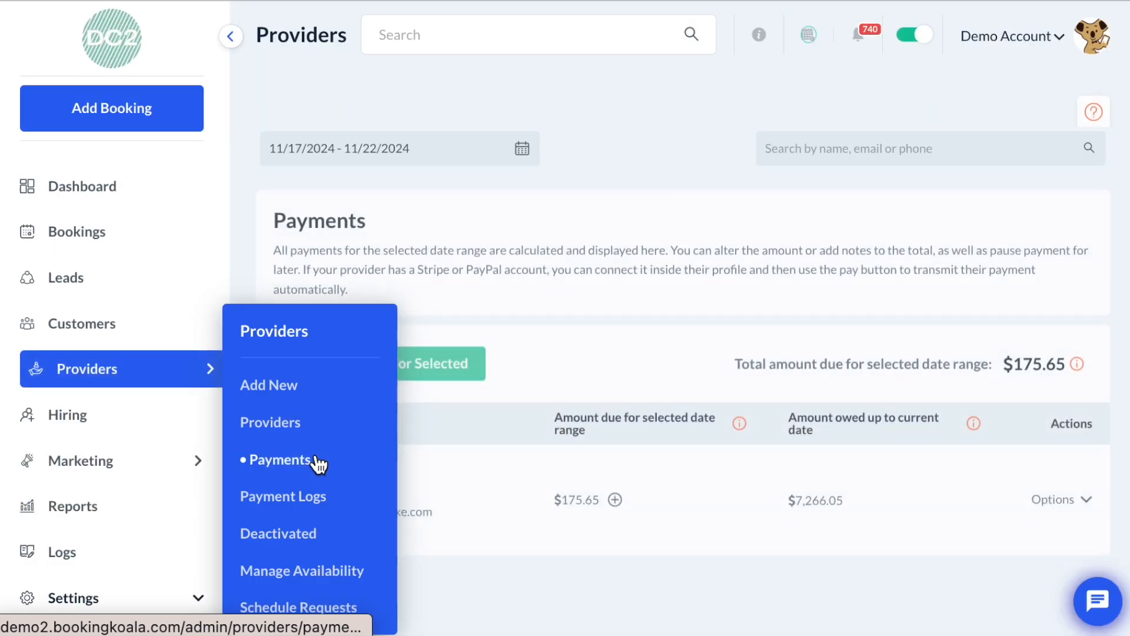